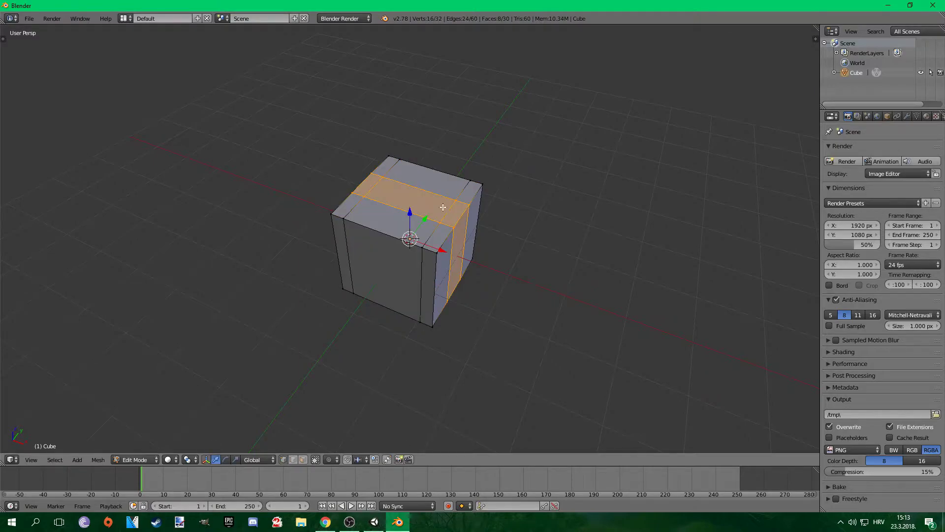
Step: Finish spreading the current loops, add two horizontal loop cuts around the cube, and scale them apart along Z toward its top and bottom
left_click(613, 139)
middle_click_drag(614, 142, 400, 276)
key("ctrl+r")
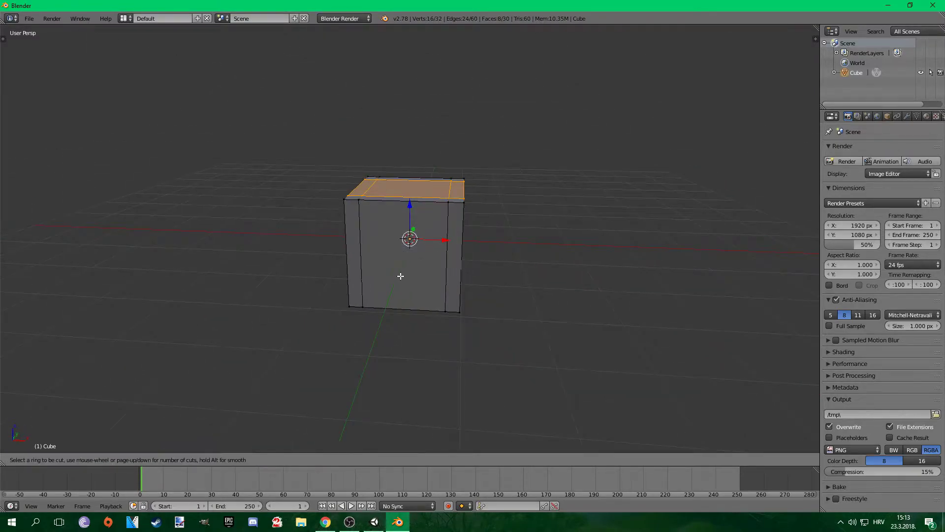
scroll(355, 234, "up", 1)
left_click(353, 233)
right_click(353, 233)
key("s")
key("z")
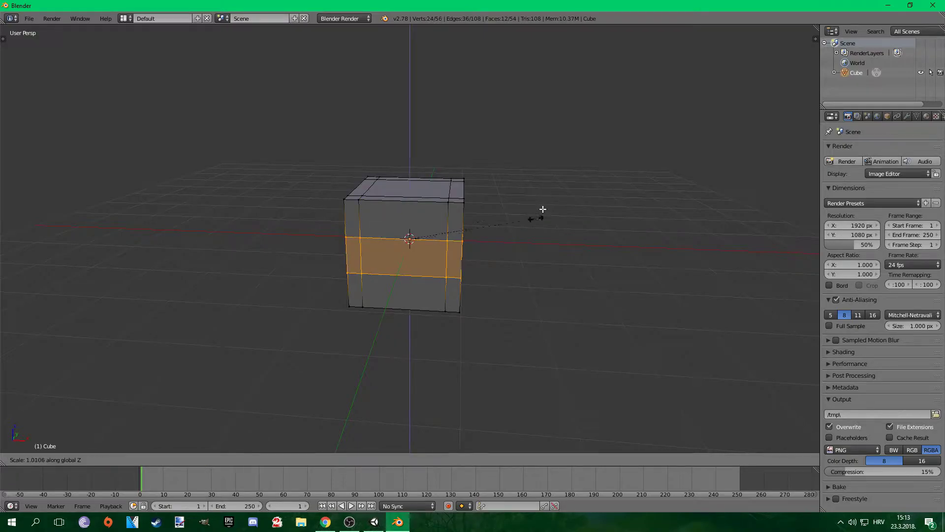
left_click(688, 120)
Step: Extrude the border faces on all sides of the cube and scale them by about 1.10 to form a raised frame
middle_click_drag(599, 173, 323, 251)
key("a")
key("ctrl+Tab")
left_click(423, 232)
key("e")
right_click(531, 209)
key("s")
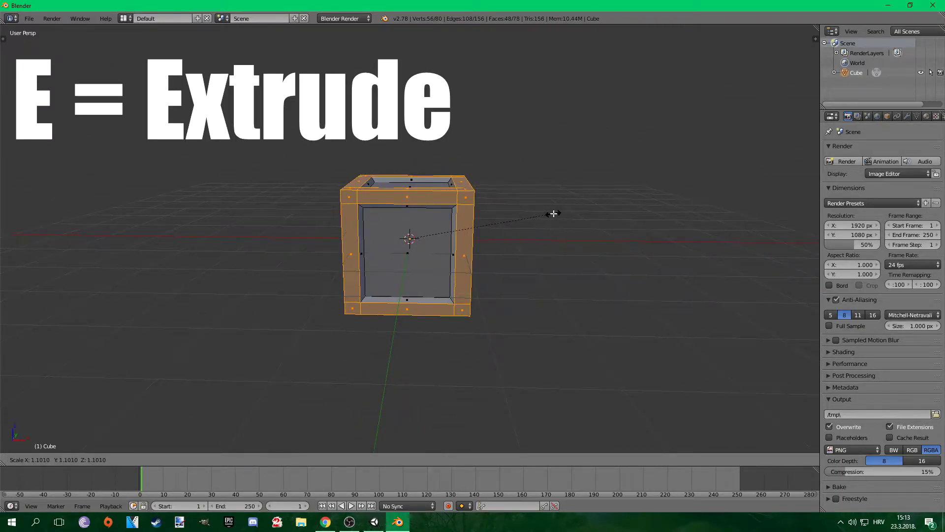
left_click(554, 213)
Step: Clear the selection and select the six recessed panel faces of the crate in face select mode
key("a")
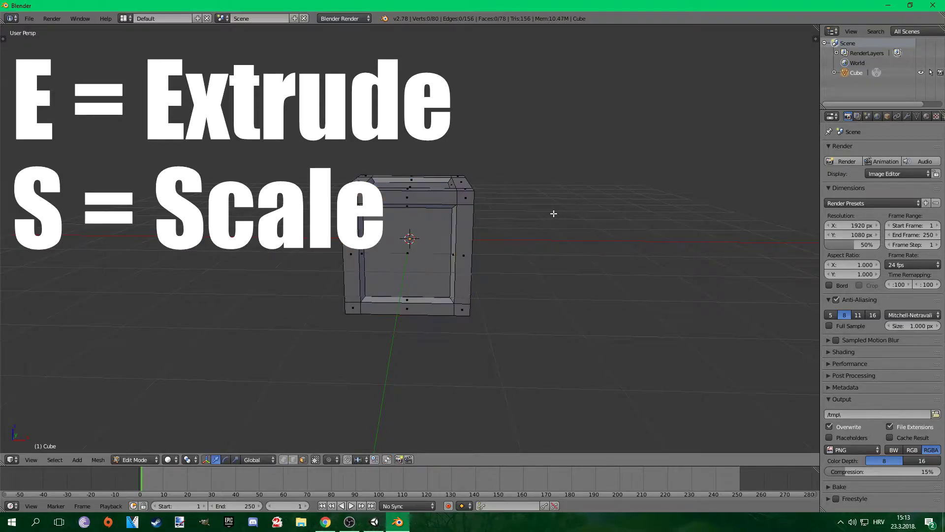
key("a")
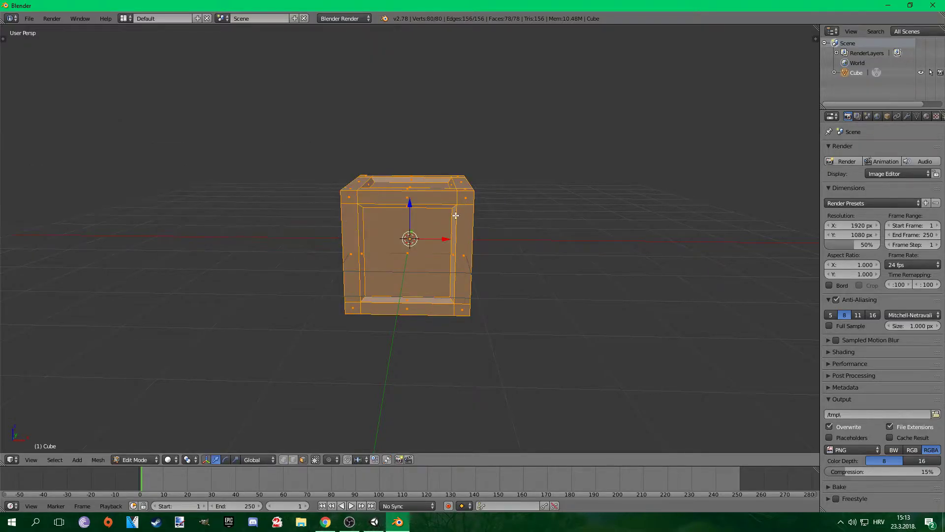
key("ctrl+Tab")
left_click(440, 215)
right_click(423, 239)
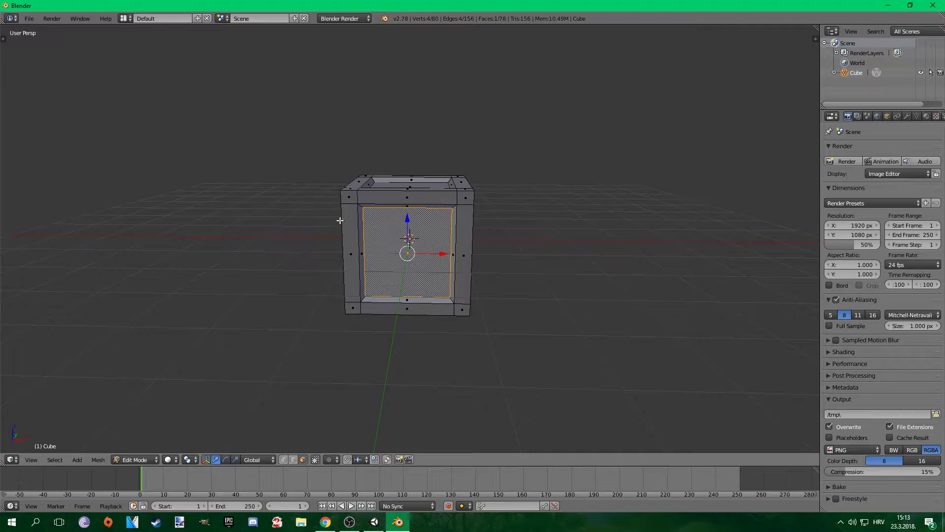
middle_click_drag(412, 186, 331, 243)
right_click(427, 239, "shift")
right_click(433, 238, "shift")
right_click(421, 285, "shift")
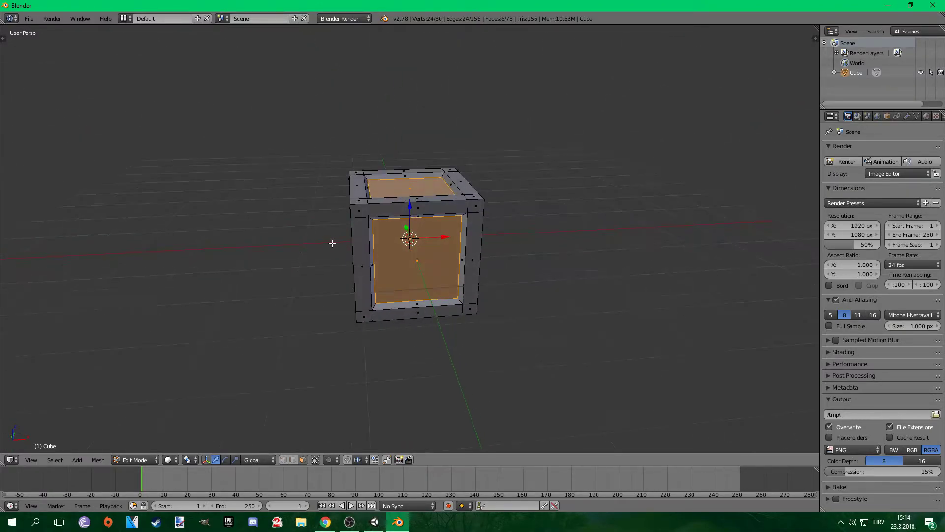
Step: Switch to edge select mode and add all outer corner edges of the crate to the selection
key("ctrl+Tab")
left_click(432, 232)
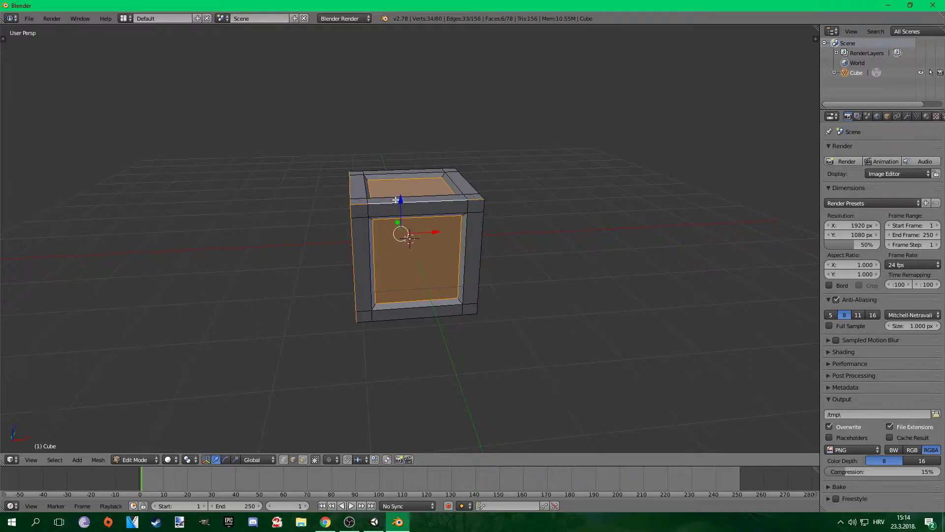
middle_click_drag(437, 308, 395, 218)
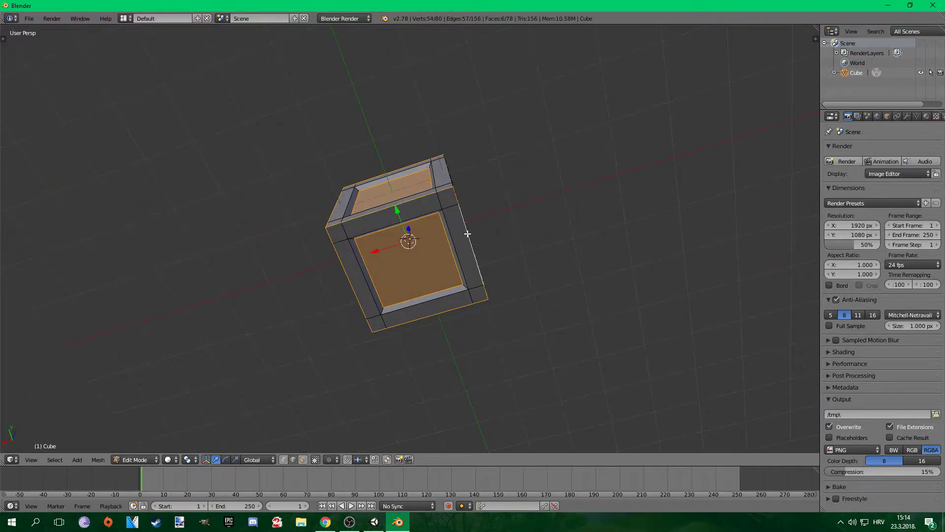
middle_click_drag(467, 233, 447, 279)
middle_click_drag(427, 214, 367, 300)
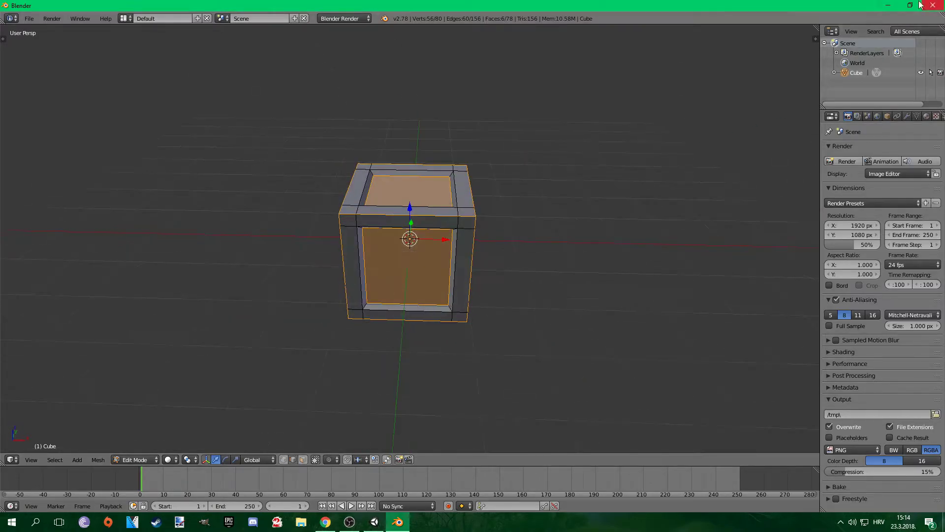
Step: Split the 3D viewport into two side-by-side areas and mark the selected edges as seams
left_click_drag(815, 39, 515, 79)
key("ctrl+e")
left_click(268, 208)
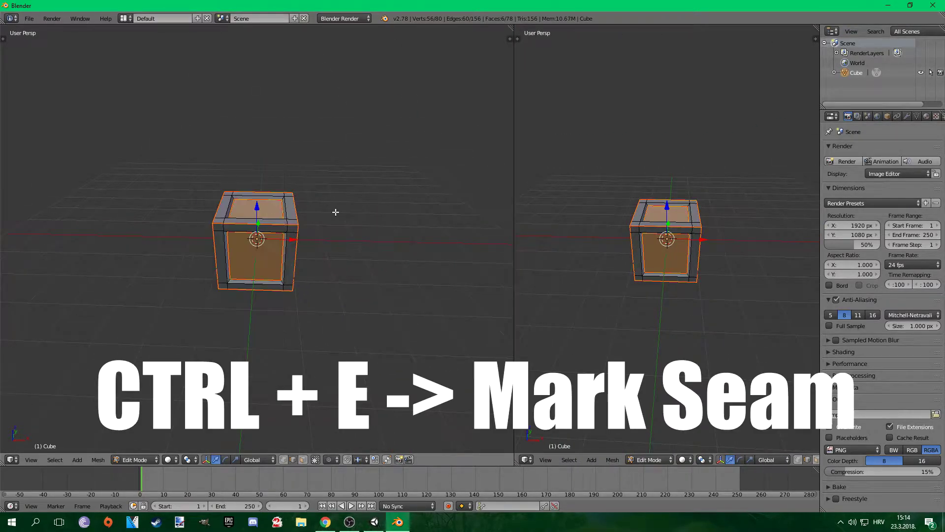
key("a")
middle_click_drag(337, 230, 315, 216)
Step: Change the new viewport area to the UV/Image Editor
left_click(526, 459)
left_click(546, 383)
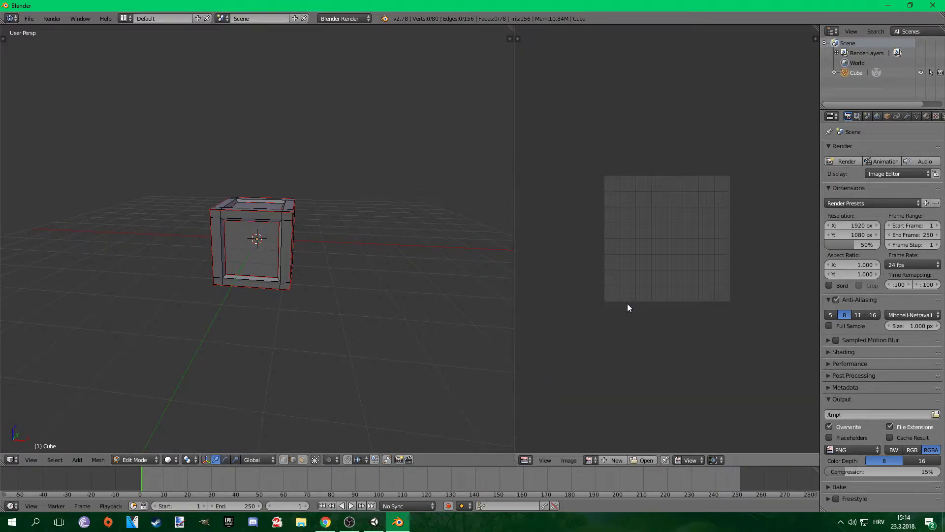
scroll(639, 276, "up", 3)
Step: Select the whole crate mesh and unwrap its UVs with Unwrap
key("Tab")
key("Tab")
key("a")
key("a")
key("a")
key("u")
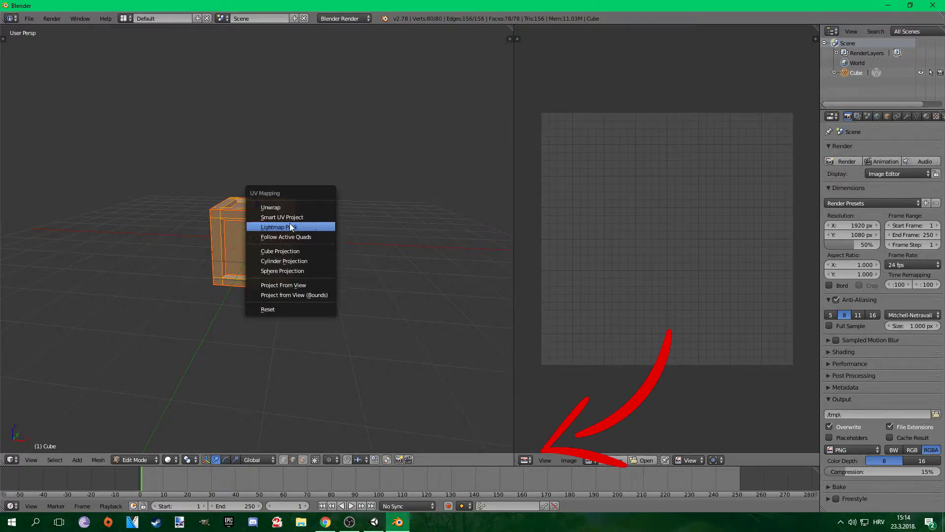
left_click(281, 207)
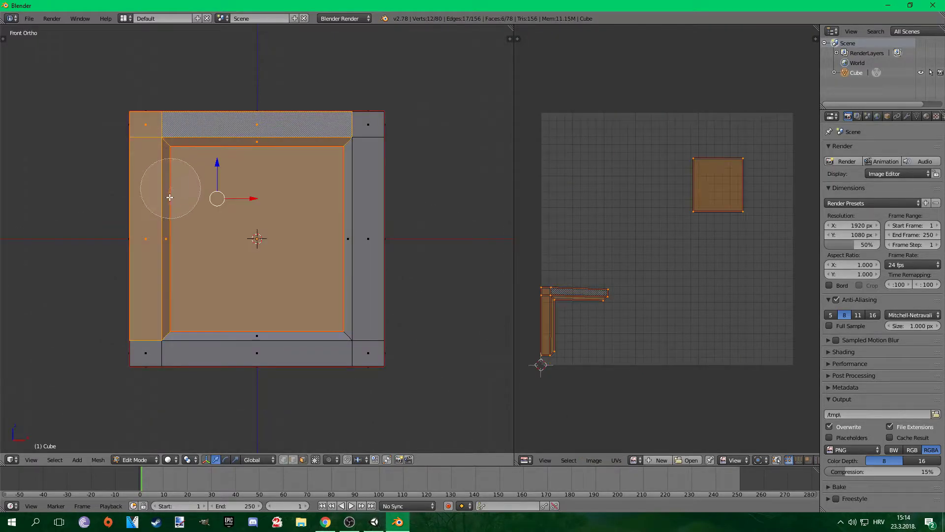
Step: Use Circle Select to select all frame and panel faces on the crate's front and back sides
left_click_drag(170, 197, 171, 317)
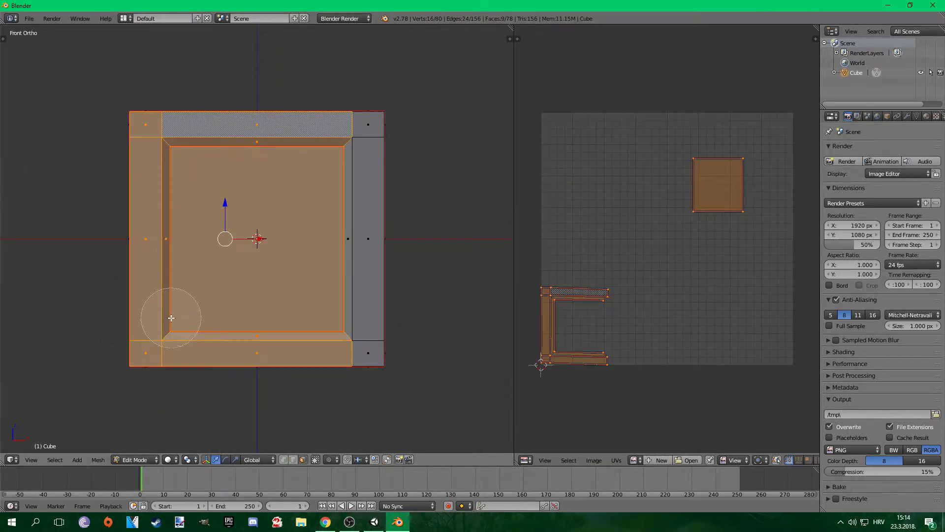
mouse_move(310, 328)
left_mouse_down()
mouse_move(338, 318)
mouse_move(346, 156)
left_mouse_up()
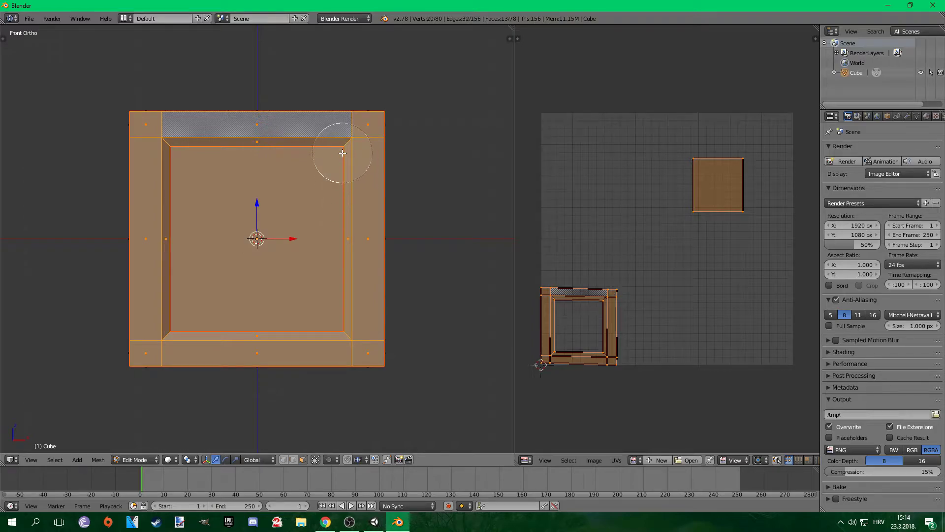
middle_click_drag(388, 166, 192, 170)
key("c")
mouse_move(183, 173)
left_mouse_down()
mouse_move(197, 264)
mouse_move(200, 331)
mouse_move(187, 339)
mouse_move(274, 337)
mouse_move(346, 350)
mouse_move(347, 167)
left_mouse_up()
right_click(347, 167)
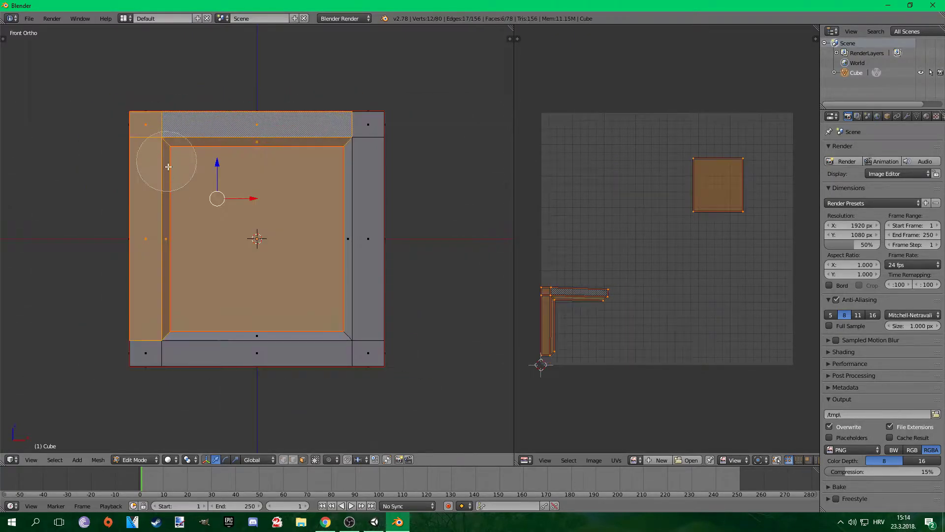
mouse_move(165, 164)
left_mouse_down()
mouse_move(172, 318)
mouse_move(197, 329)
mouse_move(332, 327)
mouse_move(342, 153)
left_mouse_up()
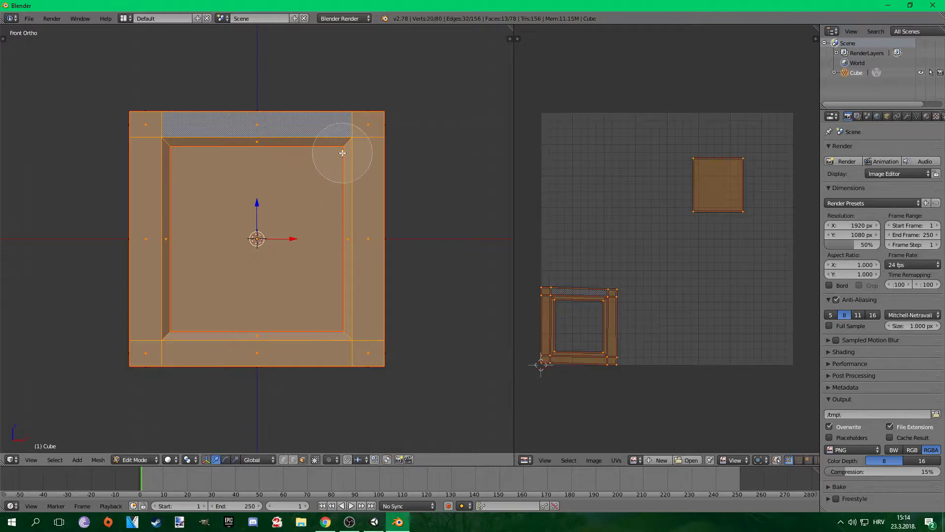
mouse_move(343, 154)
middle_mouse_down()
mouse_move(354, 190)
mouse_move(213, 205)
mouse_move(215, 179)
middle_mouse_up()
key("c")
mouse_move(180, 166)
left_mouse_down()
mouse_move(200, 331)
mouse_move(187, 339)
mouse_move(265, 337)
mouse_move(345, 350)
mouse_move(345, 173)
left_mouse_up()
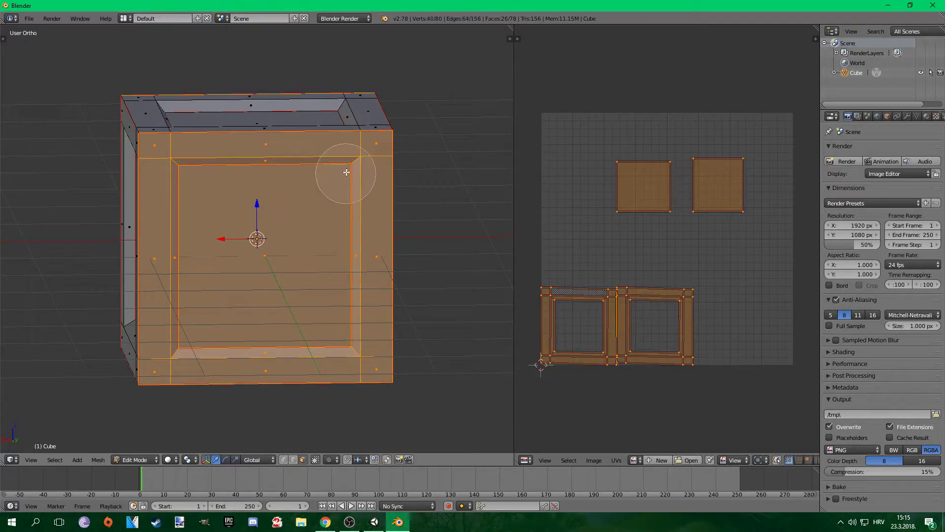
Step: Map the front and back faces with Project From View from the front view, and move their UV island above the UV grid
key("KP_1")
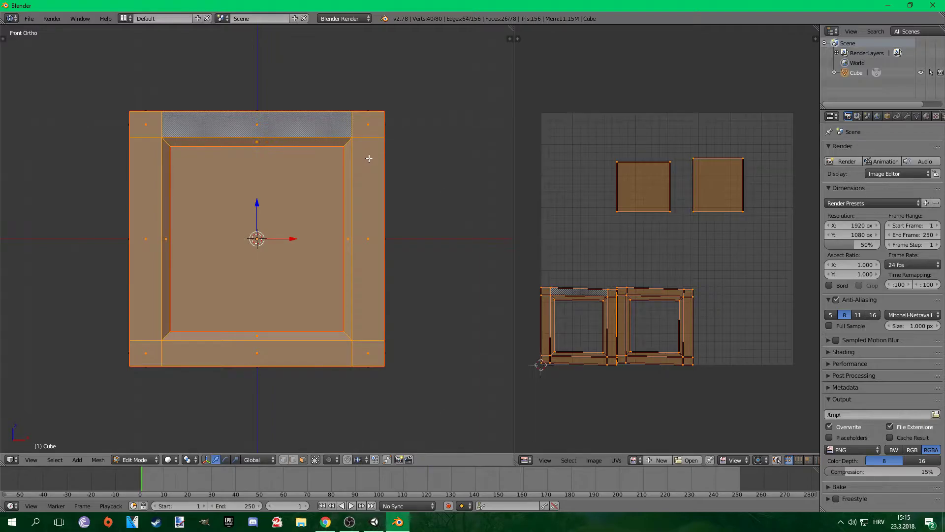
key("u")
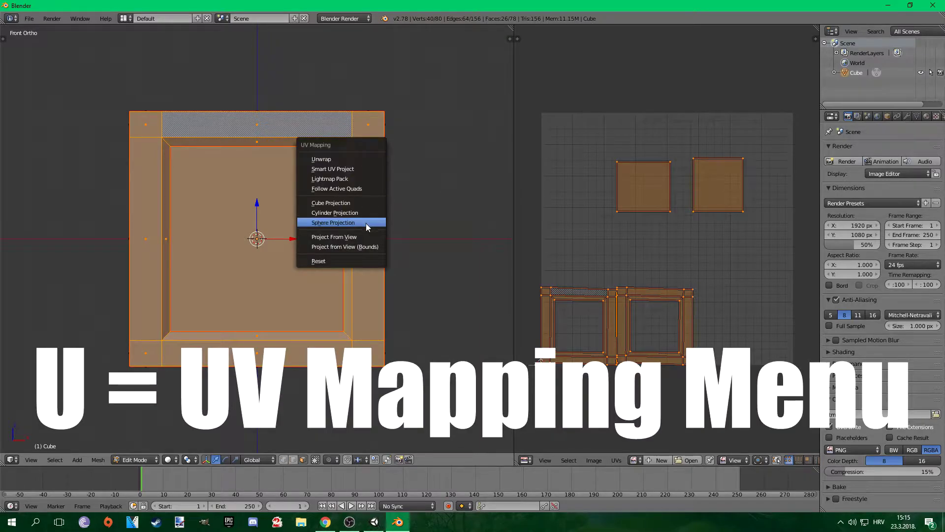
left_click(360, 238)
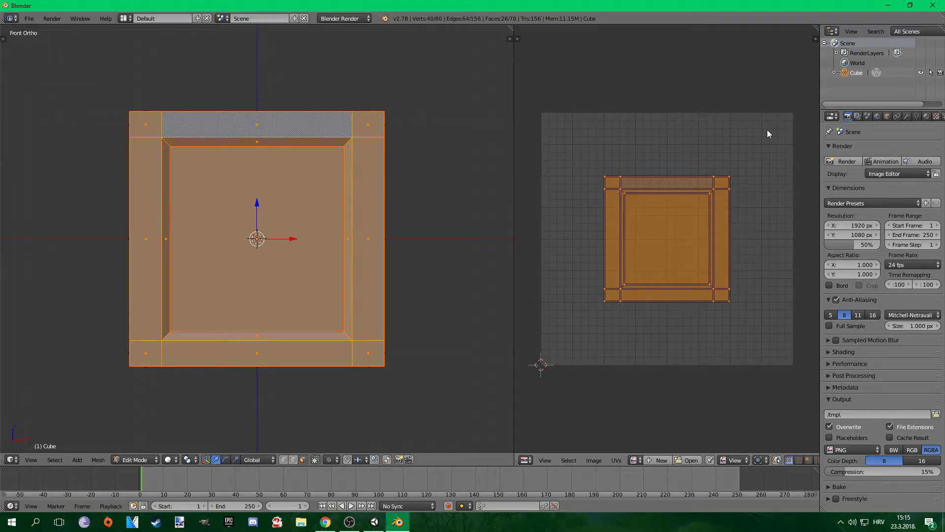
scroll(769, 148, "down", 2)
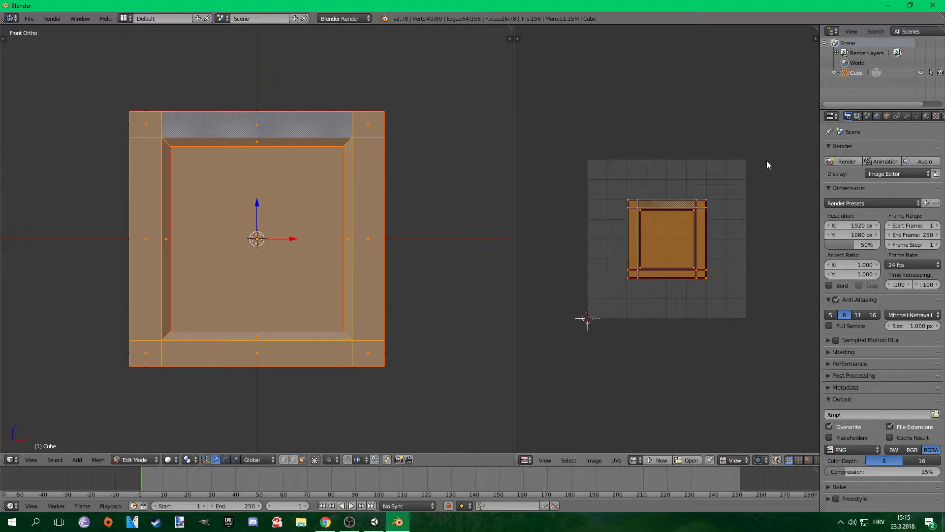
key("g")
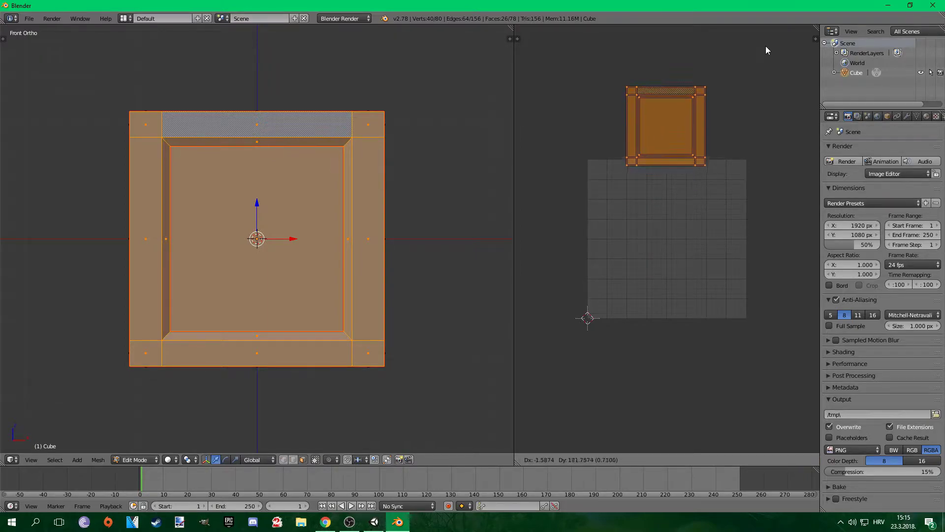
left_click(765, 37)
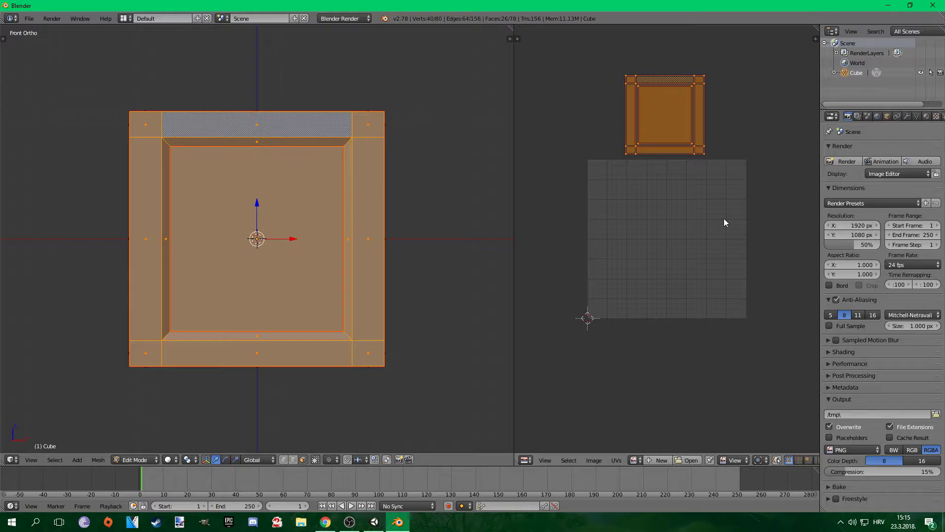
key("a")
key("KP_3")
key("c")
mouse_move(261, 124)
left_mouse_down()
mouse_move(193, 151)
mouse_move(165, 238)
mouse_move(305, 327)
mouse_move(344, 257)
mouse_move(339, 145)
left_mouse_up()
key("Escape")
middle_click_drag(339, 146, 352, 228)
key("c")
mouse_move(317, 221)
left_mouse_down()
mouse_move(148, 217)
mouse_move(161, 355)
mouse_move(310, 369)
mouse_move(345, 315)
left_mouse_up()
key("Escape")
middle_click_drag(365, 307, 196, 285)
key("KP_1")
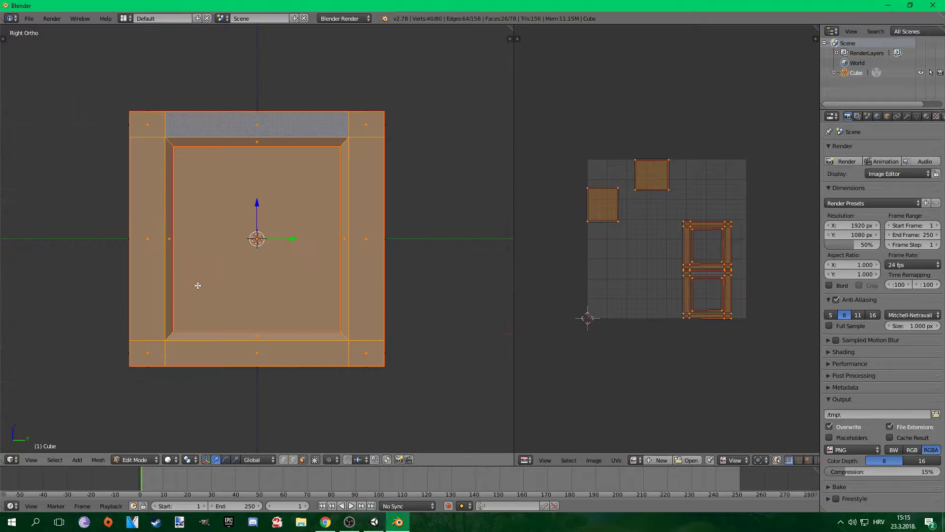
key("u")
left_click(398, 168)
Step: Clear the selection and circle-select all frame and panel faces on the crate's right and left sides
key("a")
key("KP_3")
key("c")
mouse_move(239, 135)
left_mouse_down()
mouse_move(253, 123)
mouse_move(194, 152)
mouse_move(171, 240)
mouse_move(306, 331)
mouse_move(344, 256)
mouse_move(337, 143)
left_mouse_up()
key("Escape")
mouse_move(338, 144)
middle_mouse_down()
mouse_move(302, 250)
mouse_move(354, 228)
middle_mouse_up()
key("c")
mouse_move(317, 217)
left_mouse_down()
mouse_move(196, 217)
mouse_move(154, 250)
mouse_move(158, 348)
mouse_move(305, 369)
mouse_move(364, 305)
left_mouse_up()
key("Escape")
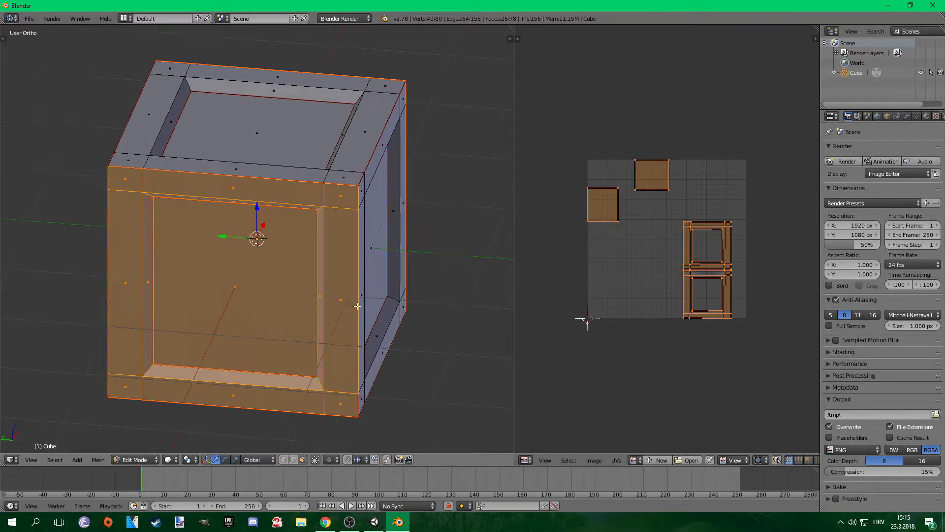
middle_click_drag(364, 306, 204, 291)
key("KP_3")
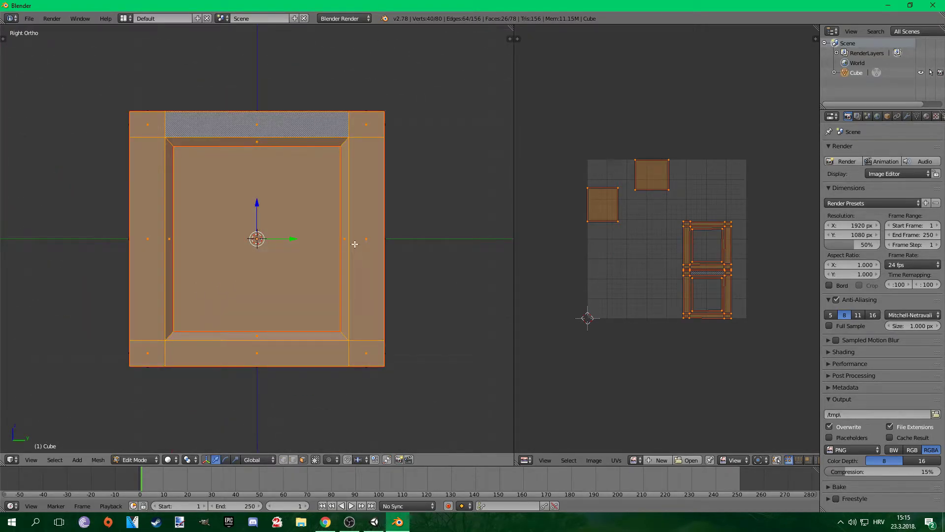
Step: Map the right and left faces with Project From View from the right view, and move their UV island up and right outside the grid
key("u")
left_click(374, 241)
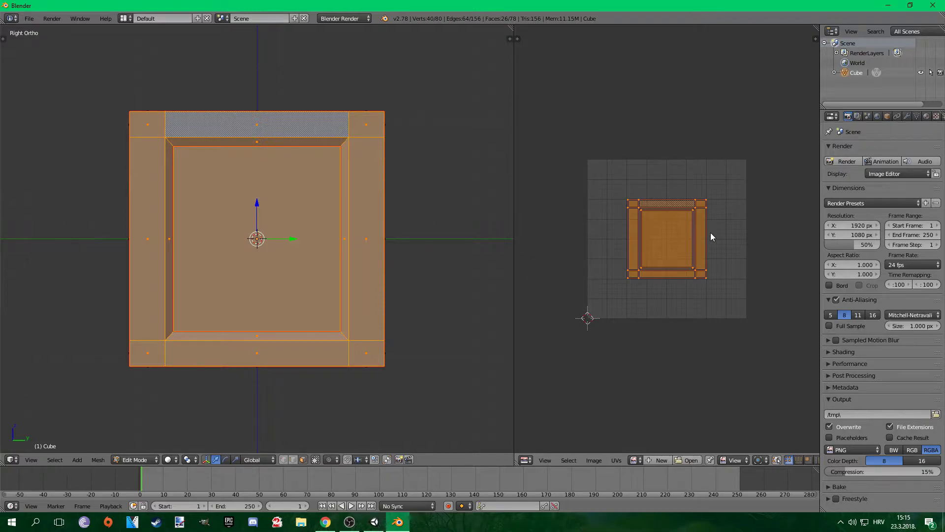
scroll(736, 243, "down", 2)
scroll(721, 245, "down", 1)
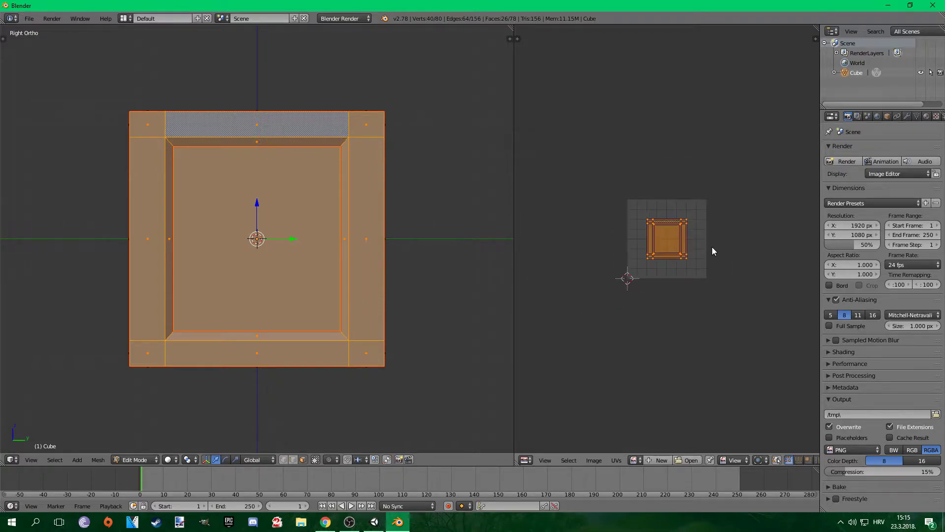
key("g")
left_click(773, 177)
Step: Clear the selection and circle-select all frame and panel faces on the crate's top and bottom sides
key("a")
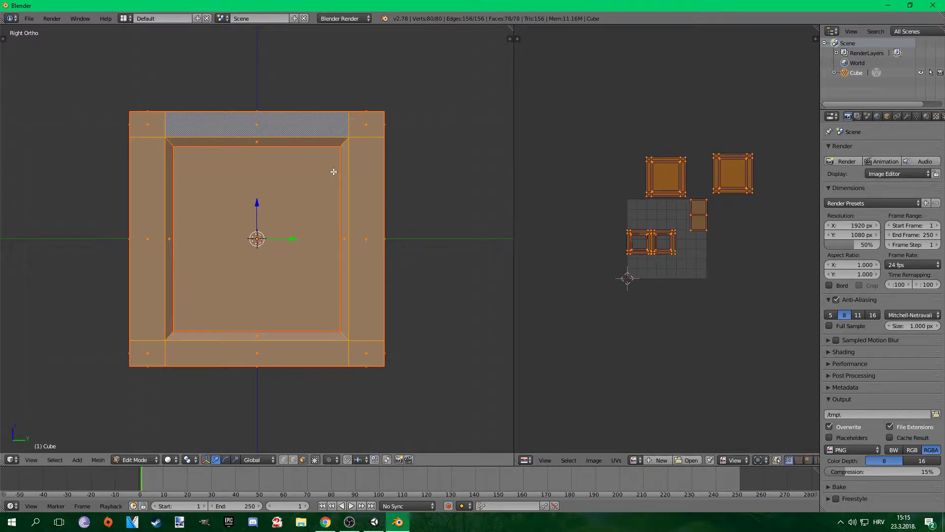
middle_click_drag(300, 160, 350, 245)
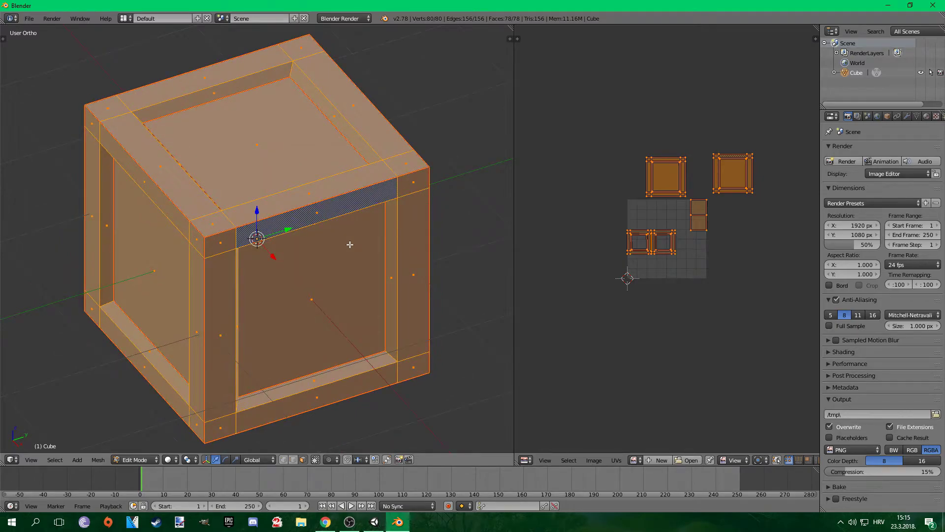
key("KP_7")
key("a")
key("c")
mouse_move(190, 158)
left_mouse_down()
mouse_move(176, 196)
mouse_move(173, 309)
mouse_move(226, 322)
mouse_move(316, 317)
mouse_move(342, 295)
mouse_move(339, 157)
left_mouse_up()
key("KP_9")
mouse_move(194, 187)
left_mouse_down()
mouse_move(170, 201)
mouse_move(182, 354)
mouse_move(331, 350)
mouse_move(345, 196)
left_mouse_up()
right_click(345, 196)
mouse_move(345, 196)
middle_mouse_down()
mouse_move(287, 237)
mouse_move(354, 233)
middle_mouse_up()
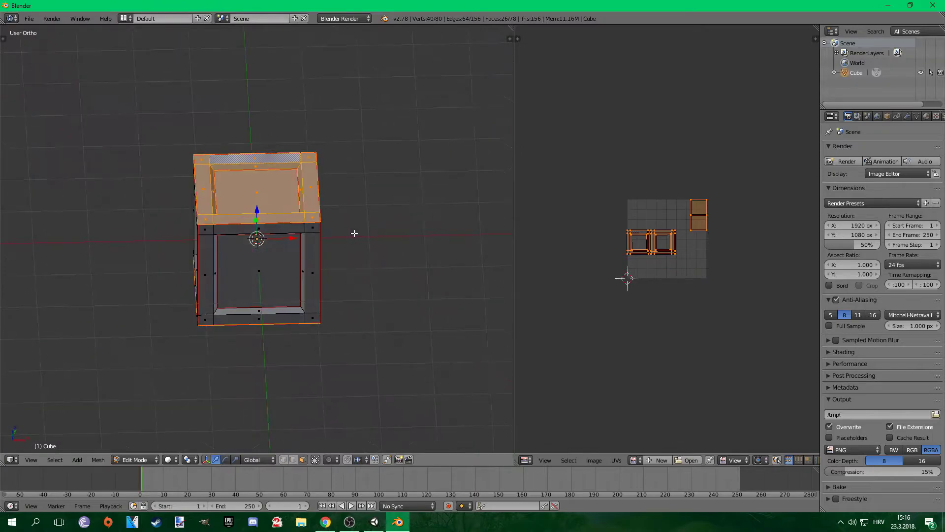
Step: Map the top and bottom faces with Project From View from the top view
key("KP_7")
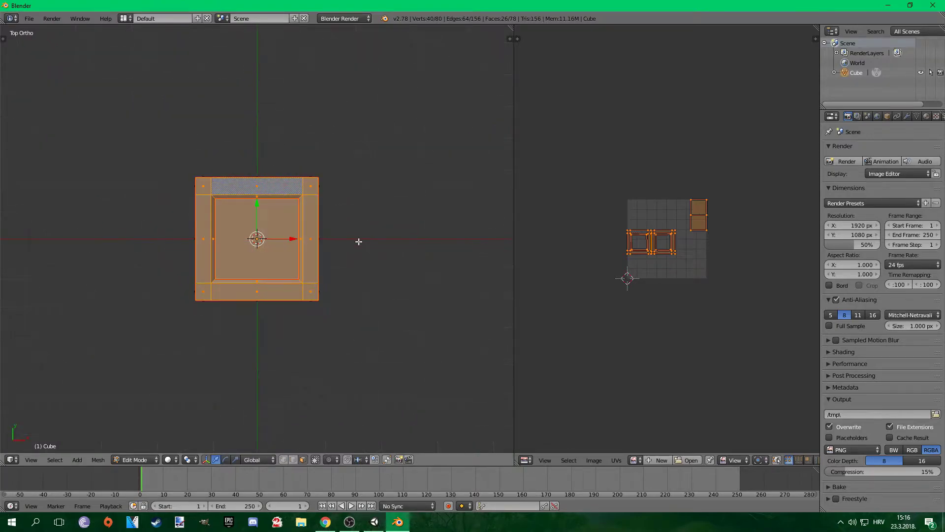
key("u")
left_click(284, 240)
scroll(730, 241, "up", 7)
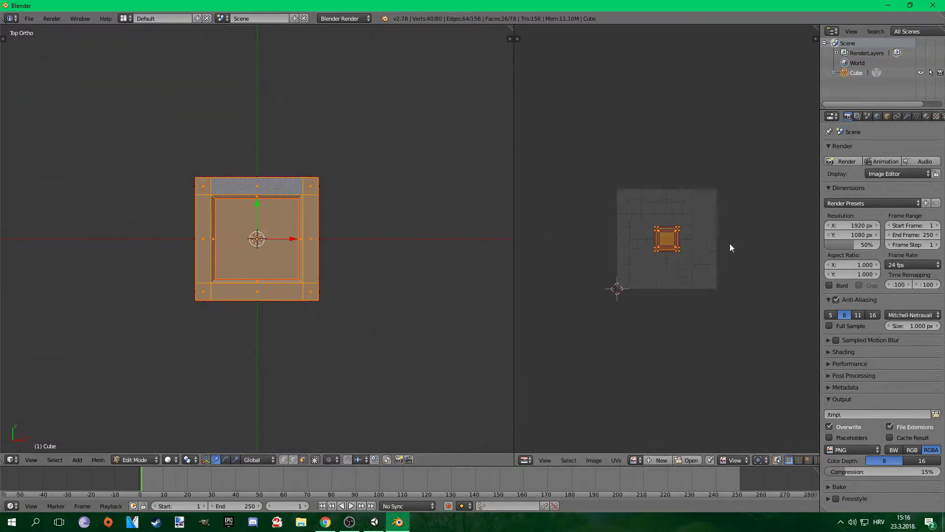
Step: Reproject the crate's top and bottom faces from the top view and place their UV island below the grid
scroll(725, 252, "down", 4)
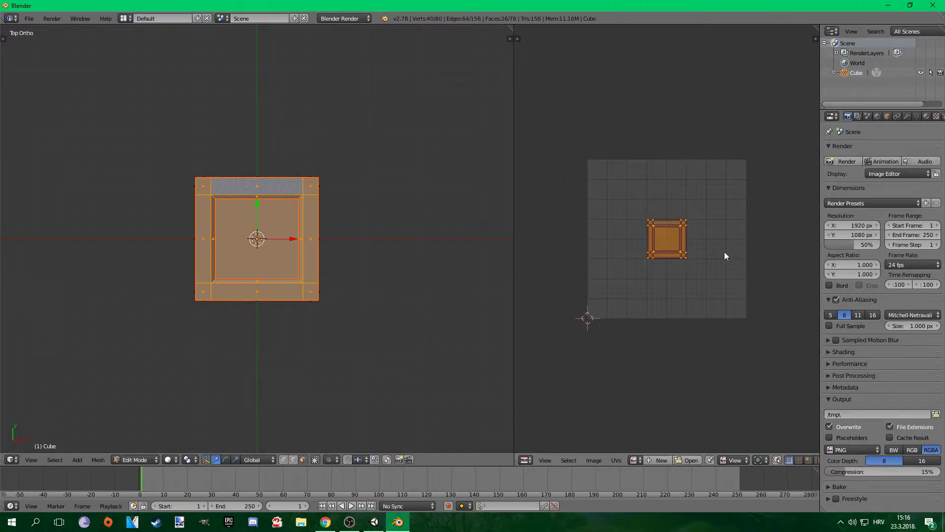
scroll(724, 252, "up", 3)
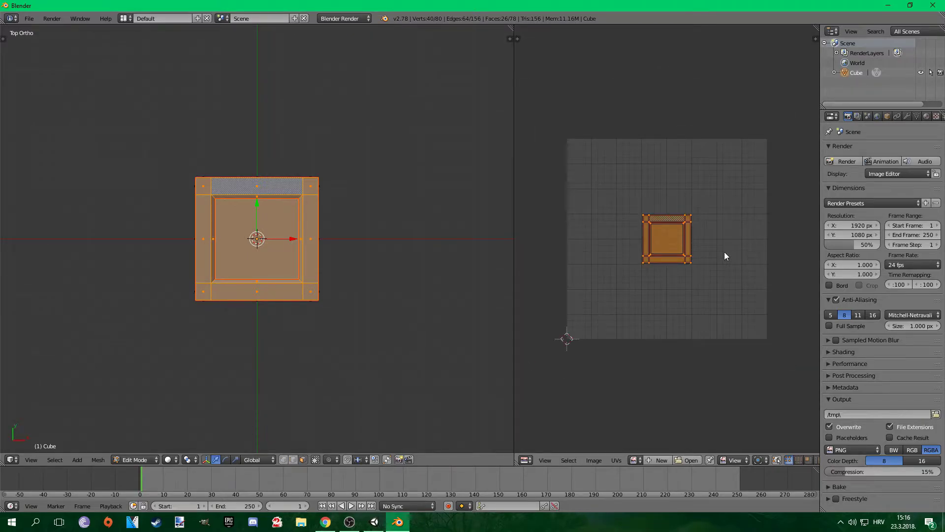
scroll(329, 247, "up", 3)
scroll(329, 247, "up", 1)
key("u")
left_click(330, 248)
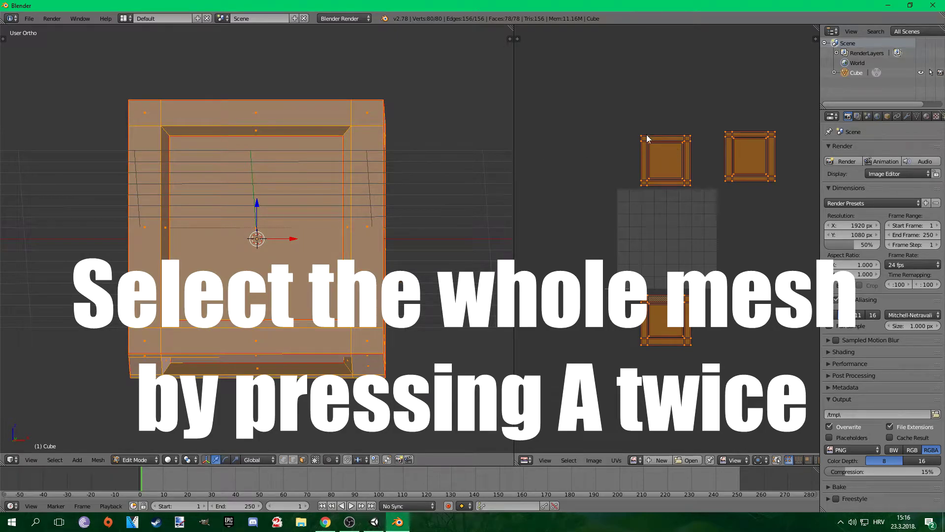
Step: Select the UV island above the grid, move it to the grid's centre and scale it to about two thirds
right_click(643, 139)
key("Escape")
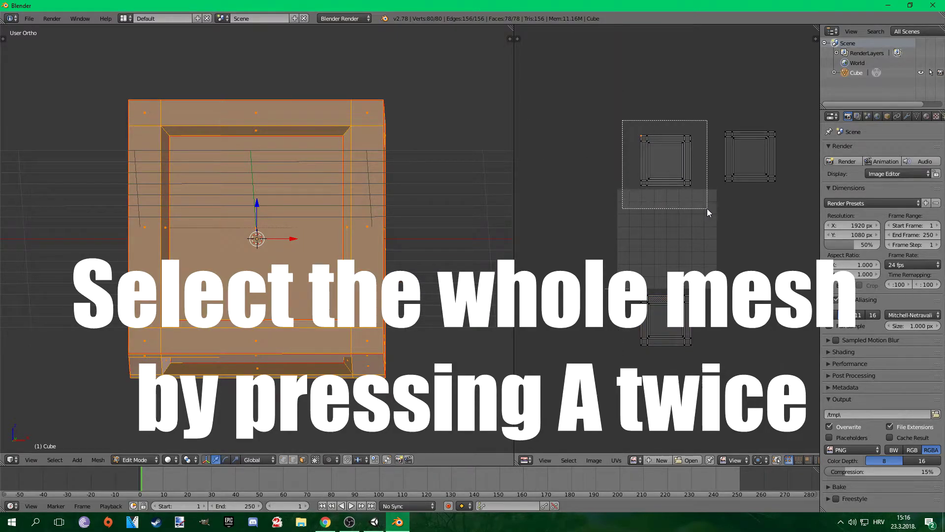
key("ctrl+l")
key("g")
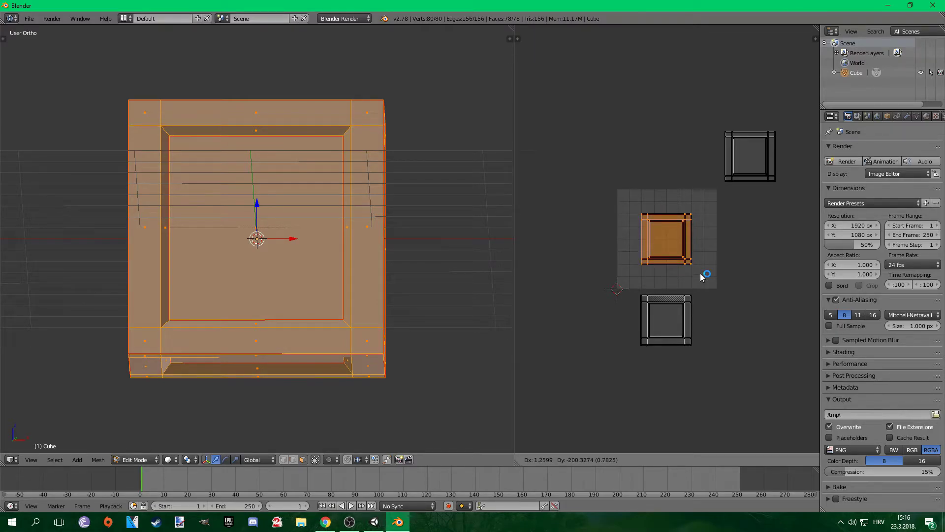
left_click(701, 273)
key("Home")
key("s")
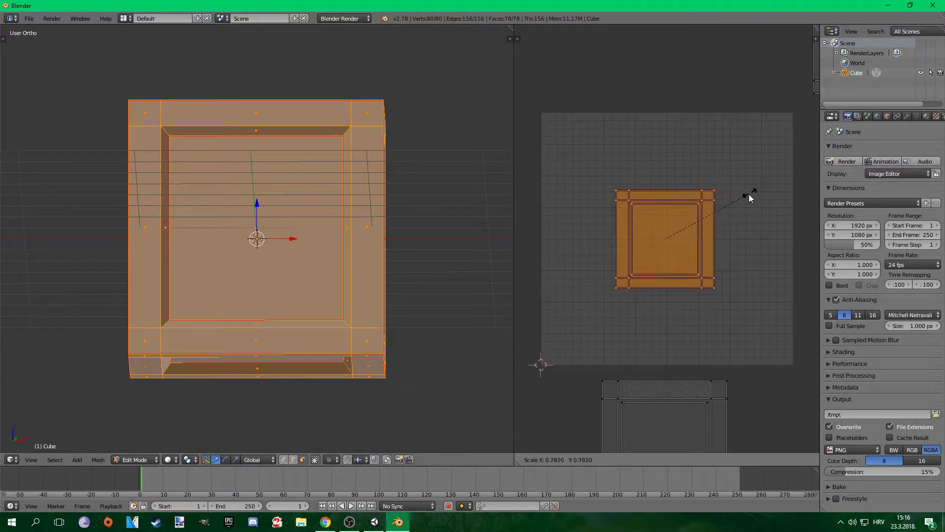
left_click(740, 204)
Step: Circle-select the island outside the grid's upper-right corner, shrink it to the centre island's size and place it directly right of that island
scroll(736, 251, "down", 2)
scroll(733, 241, "down", 1)
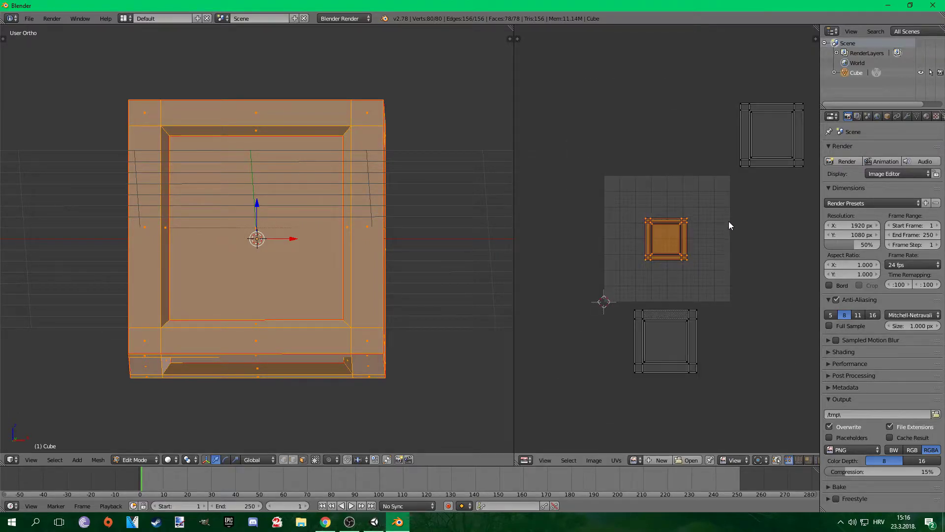
key("a")
key("c")
mouse_move(744, 101)
left_mouse_down()
mouse_move(756, 143)
mouse_move(798, 102)
left_mouse_up()
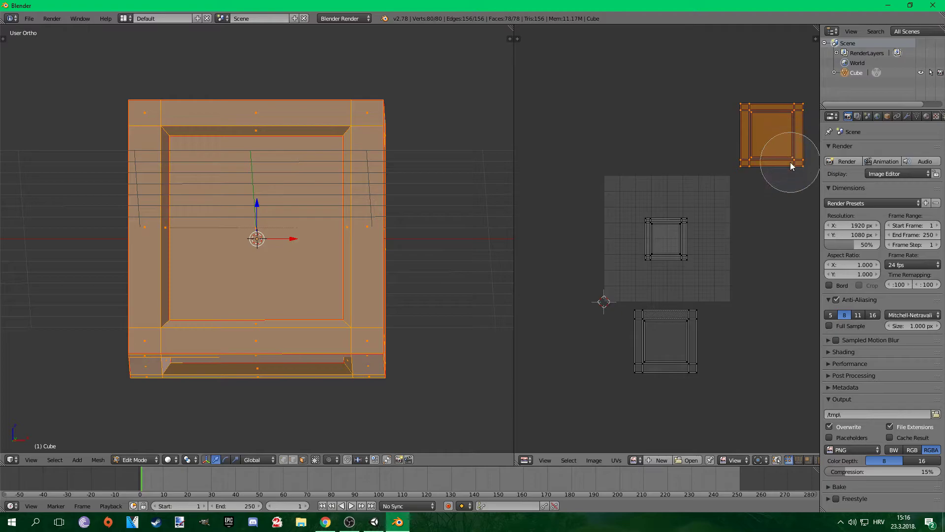
key("Escape")
key("g")
left_click(739, 268)
key("s")
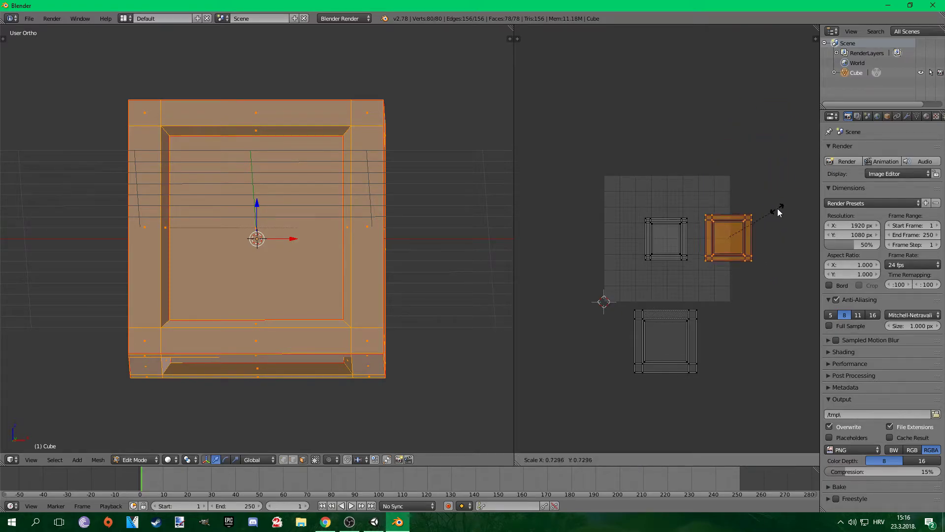
left_click(767, 212)
key("g")
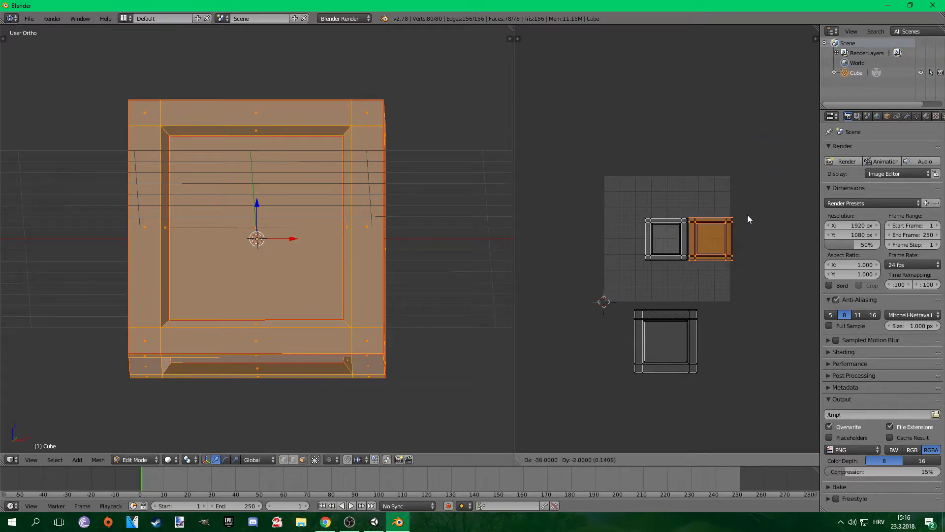
left_click(748, 215)
Step: Circle-select the centre UV island, move it toward the grid's left edge and enlarge it slightly
key("a")
key("c")
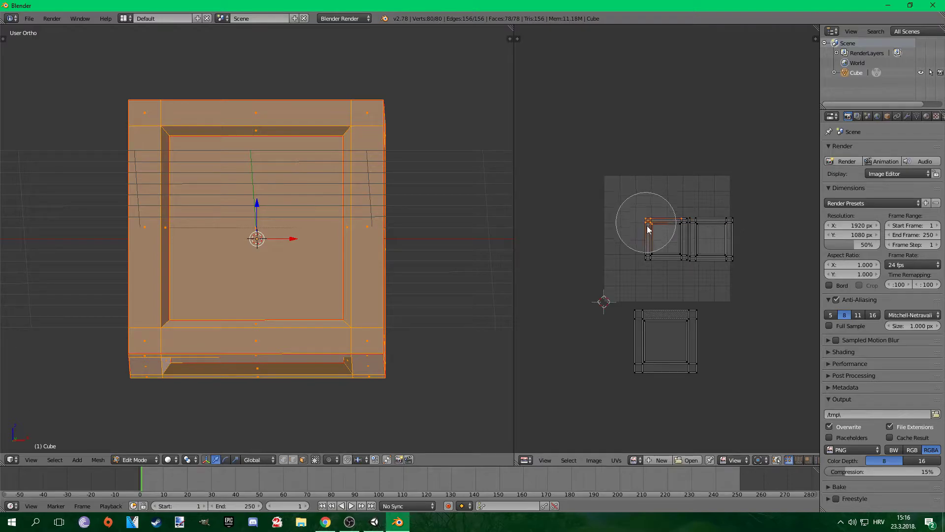
key("Escape")
scroll(723, 234, "up", 3)
key("c")
key("g")
left_click(657, 248)
key("s")
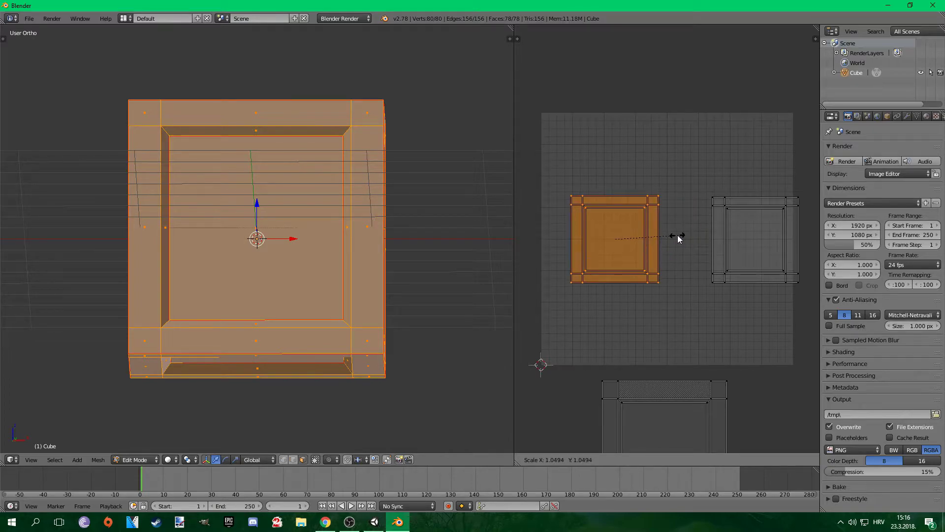
left_click(677, 235)
key("s")
left_click(663, 204)
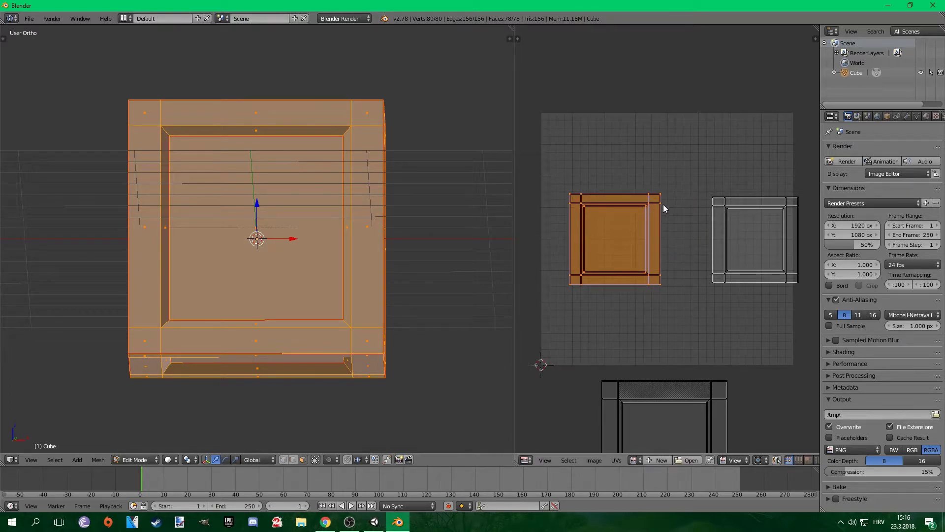
Step: Move the selected island into the grid's lower-left corner and enlarge it to a little under half the grid's width
key("g")
left_click(651, 270)
key("s")
left_click(671, 264)
Step: Select the UV island at the grid's right edge, move it beside the lower-left island and scale it up to match
key("a")
key("c")
mouse_move(712, 200)
left_mouse_down()
mouse_move(742, 278)
mouse_move(792, 234)
mouse_move(789, 277)
left_mouse_up()
key("Escape")
key("g")
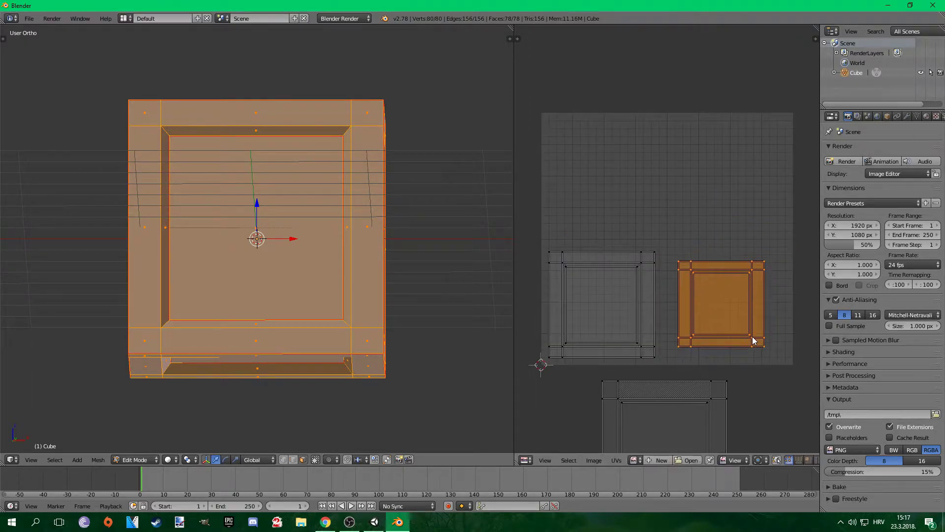
left_click(753, 338)
key("s")
left_click(761, 350)
key("g")
right_click(761, 351)
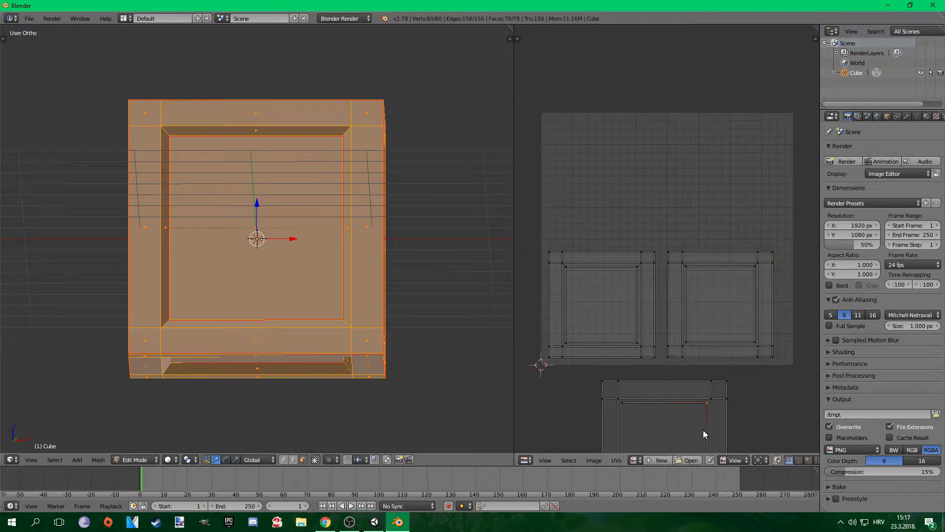
Step: Circle-select the top/bottom island below the grid and place it above the lower-left island, scaled to the same size
key("a")
scroll(703, 430, "down", 2)
key("c")
mouse_move(708, 420)
left_mouse_down()
mouse_move(617, 384)
mouse_move(667, 346)
left_mouse_up()
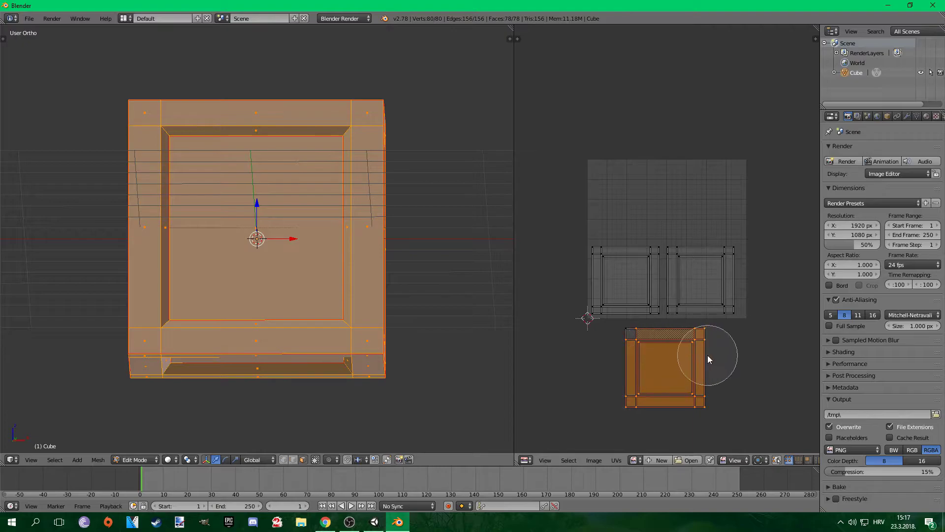
left_click(671, 197)
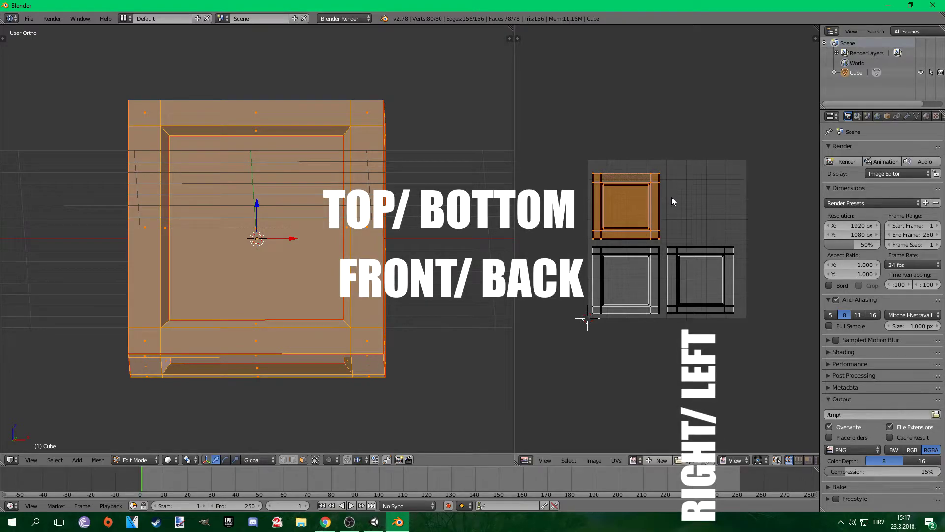
Step: Select all three UV islands
key("a")
key("a")
key("a")
key("a")
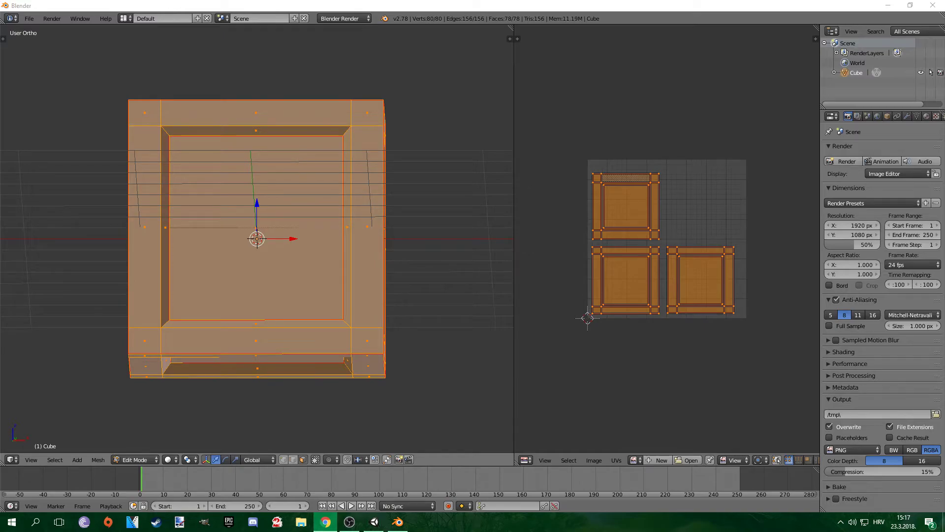
Step: Switch the crate to Texture Paint mode with Texture viewport shading
middle_click_drag(256, 295, 295, 276)
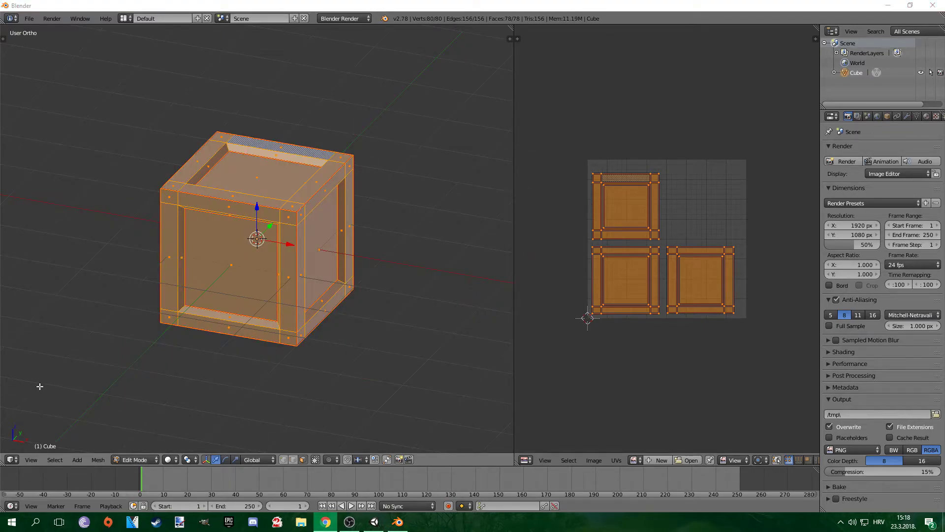
left_click(134, 459)
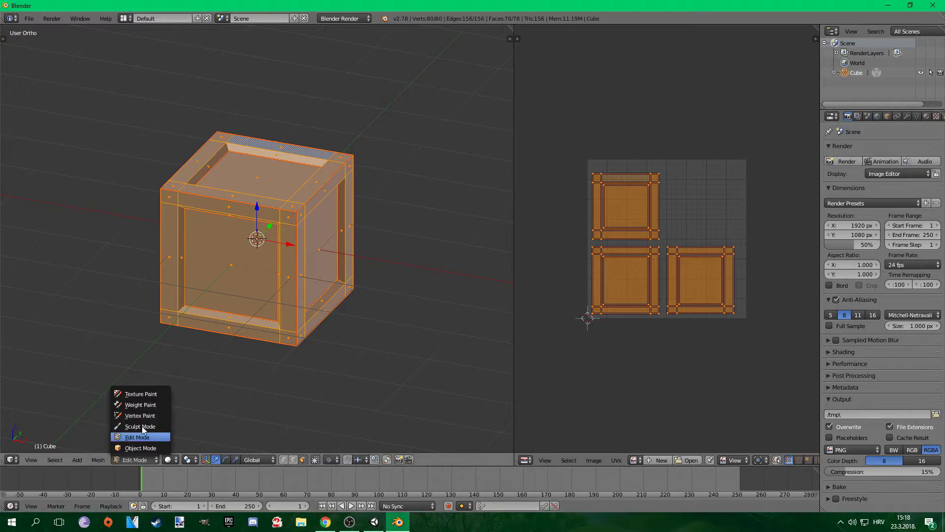
left_click(138, 394)
left_click(134, 459)
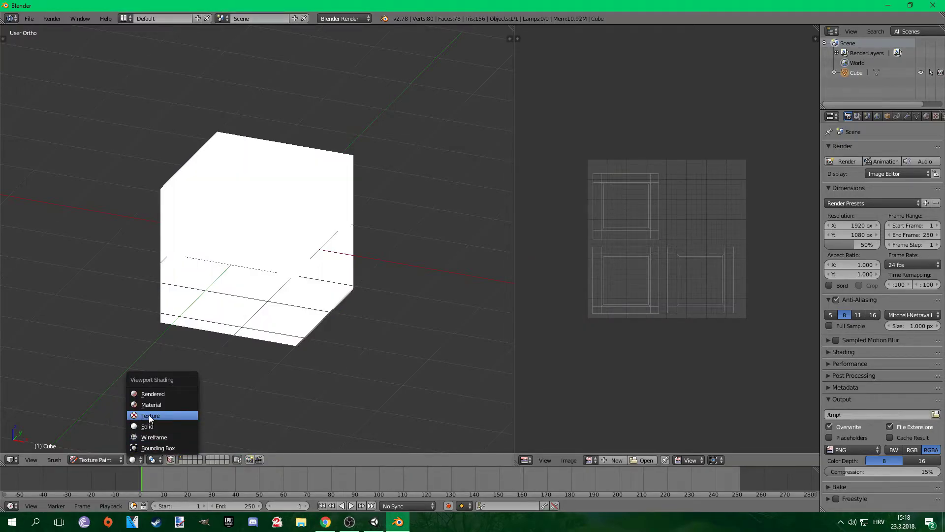
left_click(148, 414)
Step: Start adding an Alpha texture paint slot to the crate and name it Crate_UV
key("t")
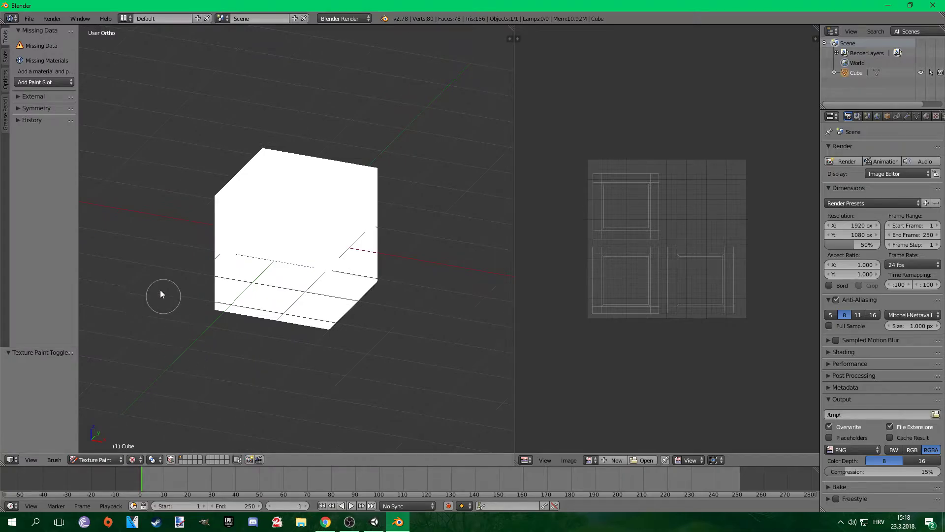
left_click(41, 83)
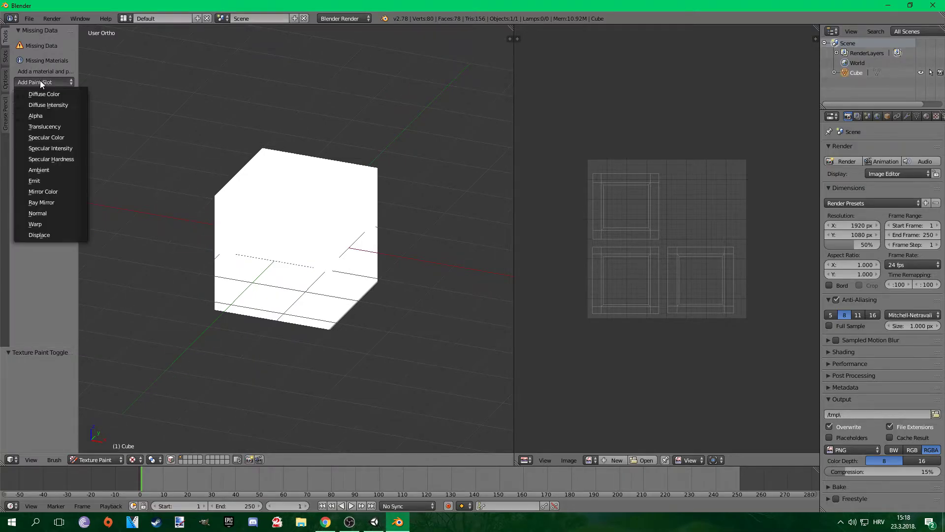
left_click(44, 113)
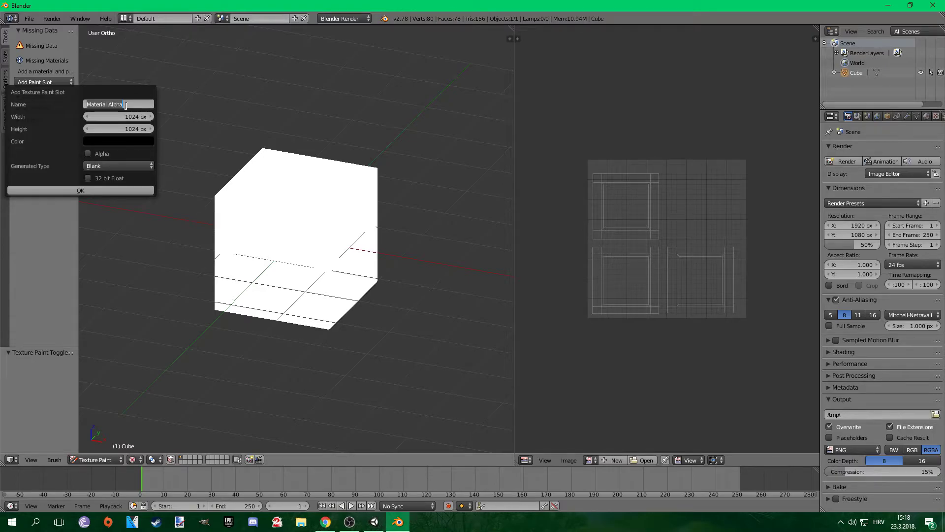
type("Box_UV")
key("Left")
key("Left")
key("Left")
key("BackSpace")
key("BackSpace")
key("BackSpace")
type("Crate")
Step: Set the new texture's size to 512 by 512 px and create the paint slot
left_click(133, 118)
type("512")
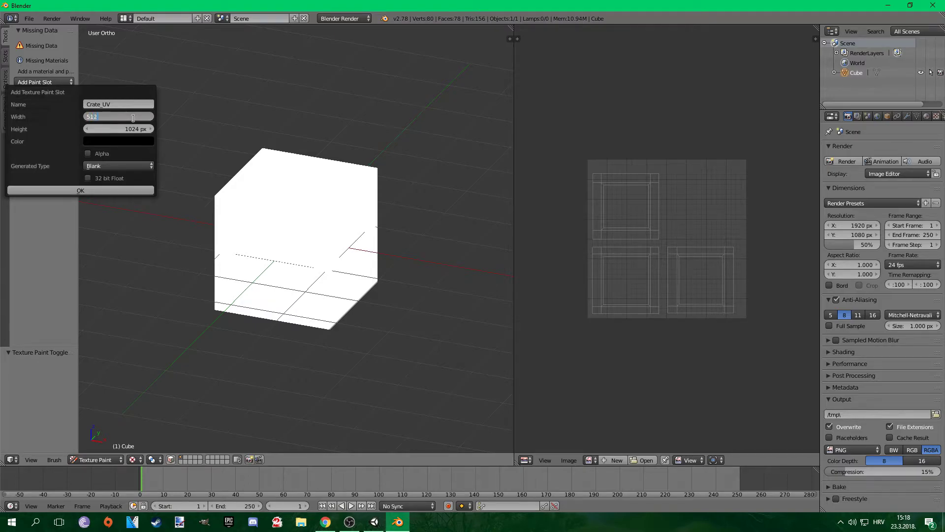
key("Tab")
type("5")
left_click(119, 191)
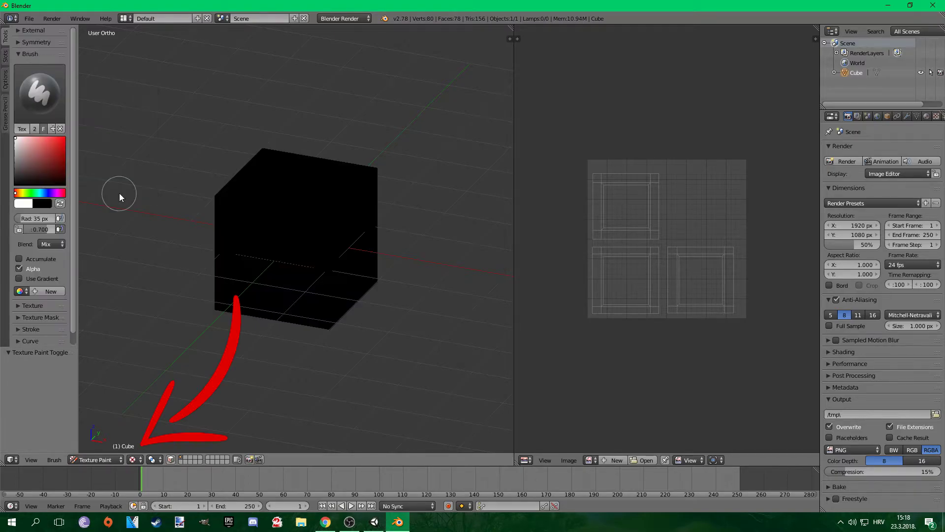
Step: Set the image editor to Paint mode and load the Crate_UV image behind the UV layout
mouse_move(284, 203)
middle_mouse_down()
mouse_move(271, 223)
mouse_move(279, 219)
middle_mouse_up()
key("KP_1")
left_click(689, 460)
left_click(685, 433)
left_click(616, 459)
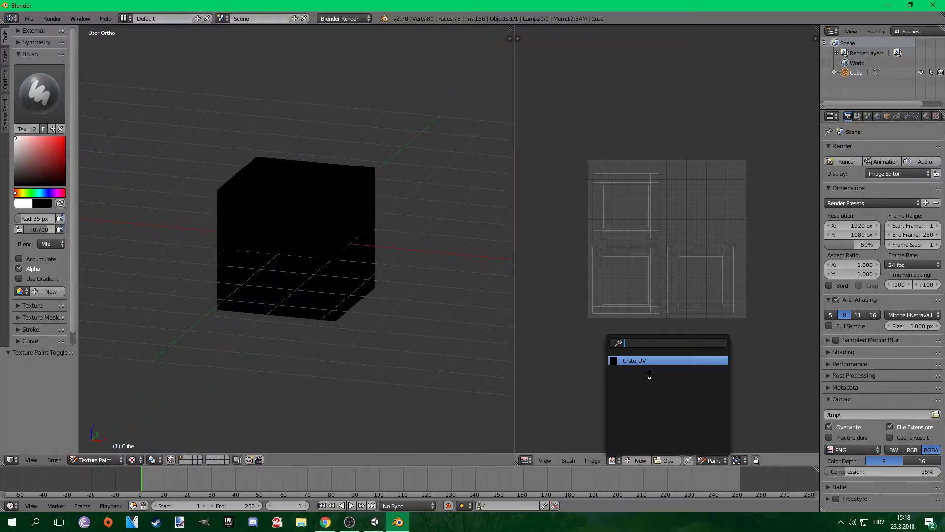
left_click(638, 360)
scroll(643, 257, "down", 1)
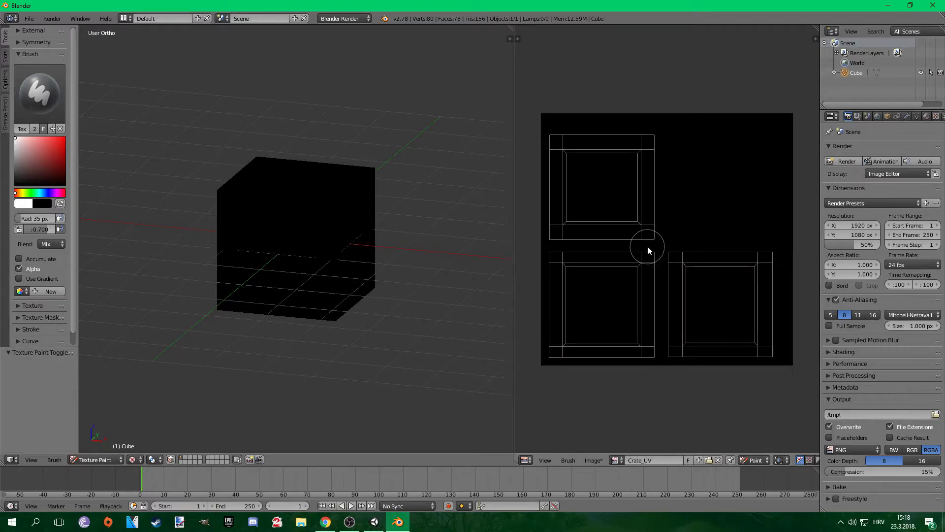
Step: Choose the Fill brush and set its colour to a dark orange-brown
left_click(34, 107)
left_click(76, 145)
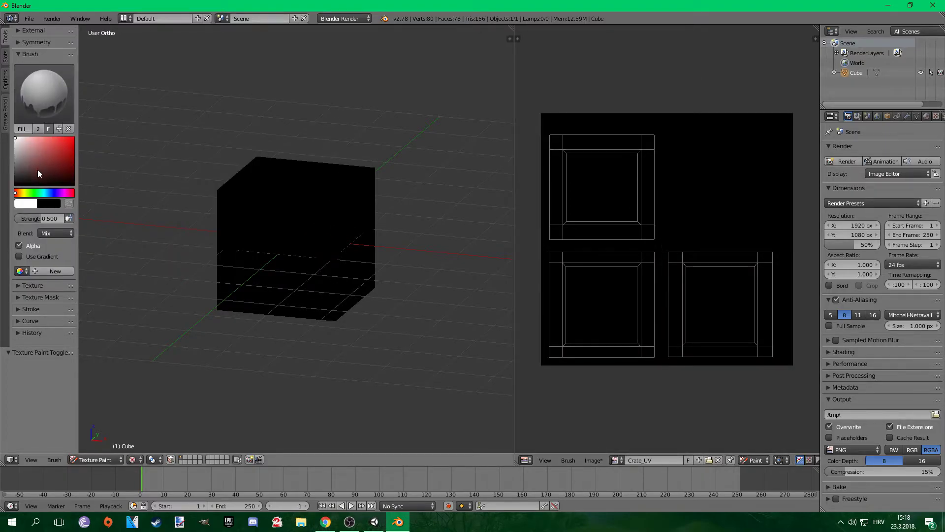
mouse_move(78, 168)
left_mouse_down()
mouse_move(118, 170)
mouse_move(87, 158)
mouse_move(51, 176)
mouse_move(105, 164)
left_mouse_up()
left_click(21, 192)
left_click(25, 192)
left_click(22, 192)
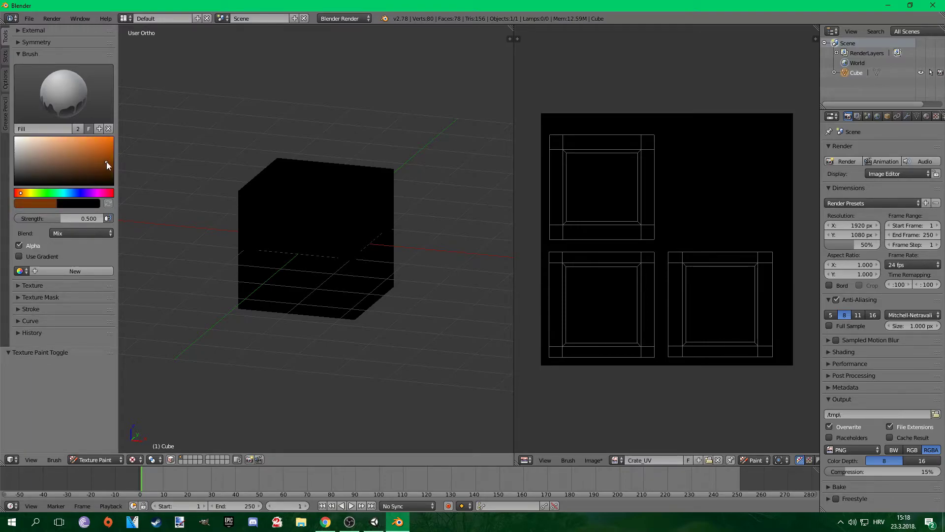
Step: Fill the crate's texture with the brown, pick a slightly less saturated brown and fill the crate again
left_click(323, 207)
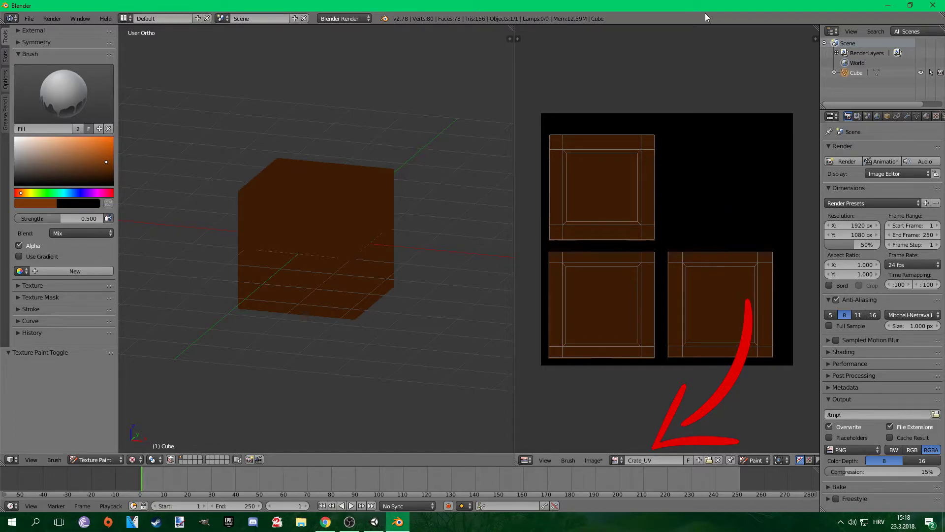
left_click(96, 162)
left_click(324, 217)
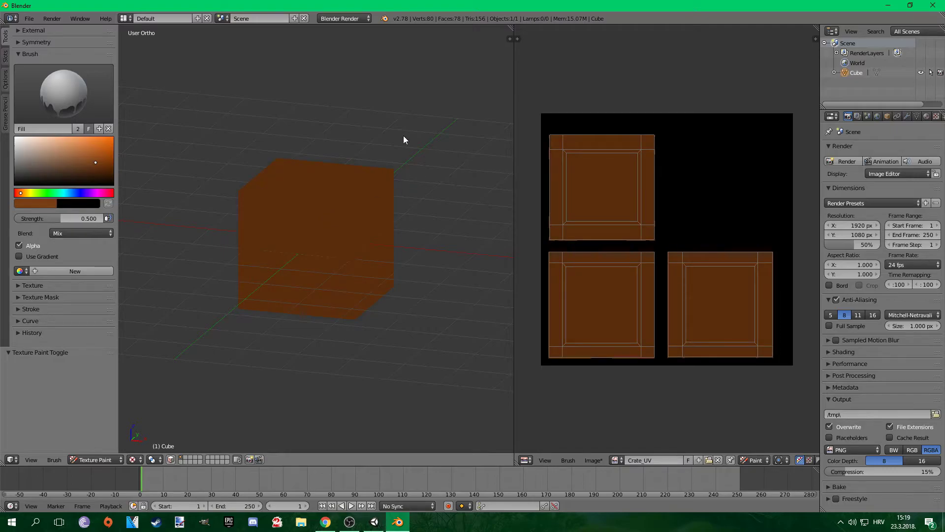
middle_click_drag(296, 199, 262, 154)
mouse_move(384, 196)
middle_mouse_down()
mouse_move(466, 226)
mouse_move(344, 235)
mouse_move(321, 223)
mouse_move(400, 204)
middle_mouse_up()
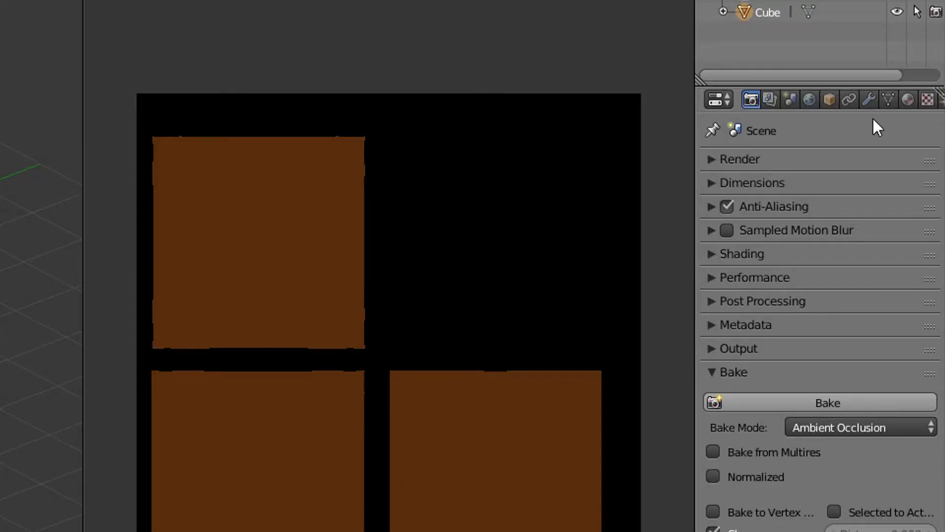
Step: Rename the cube's material as Crate and raise its diffuse intensity
left_click(905, 99)
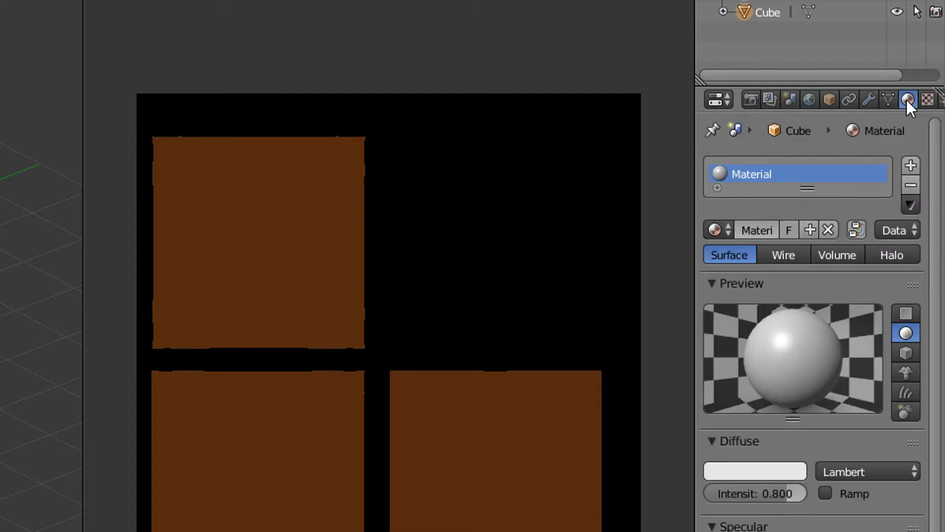
left_click(755, 229)
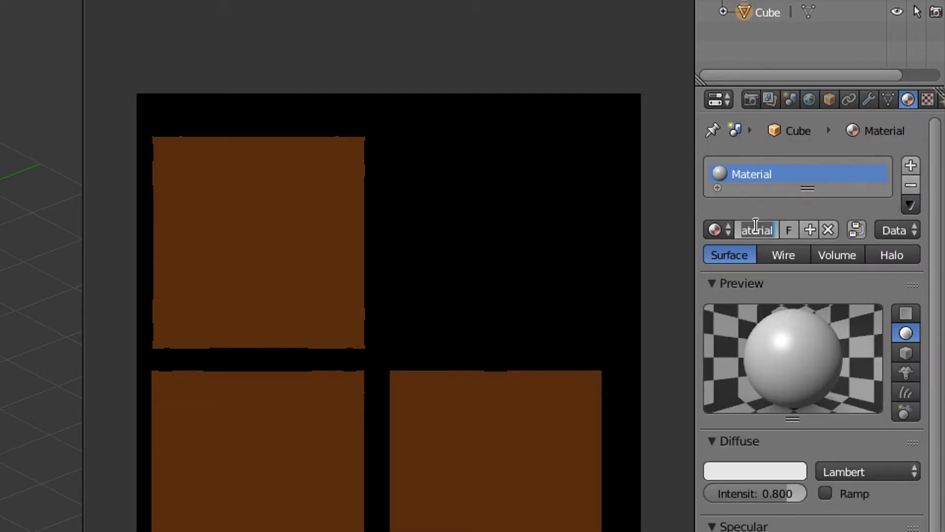
type("Crate")
key("Return")
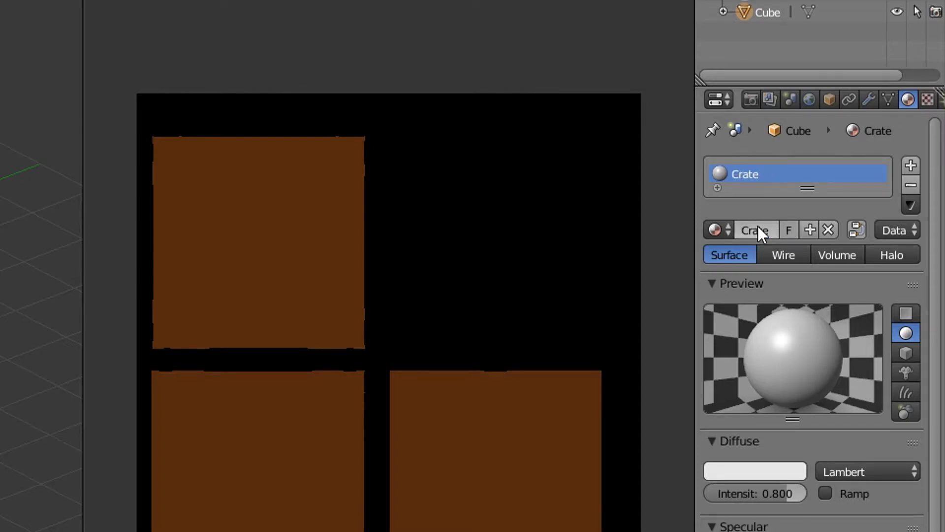
left_click_drag(770, 492, 812, 492)
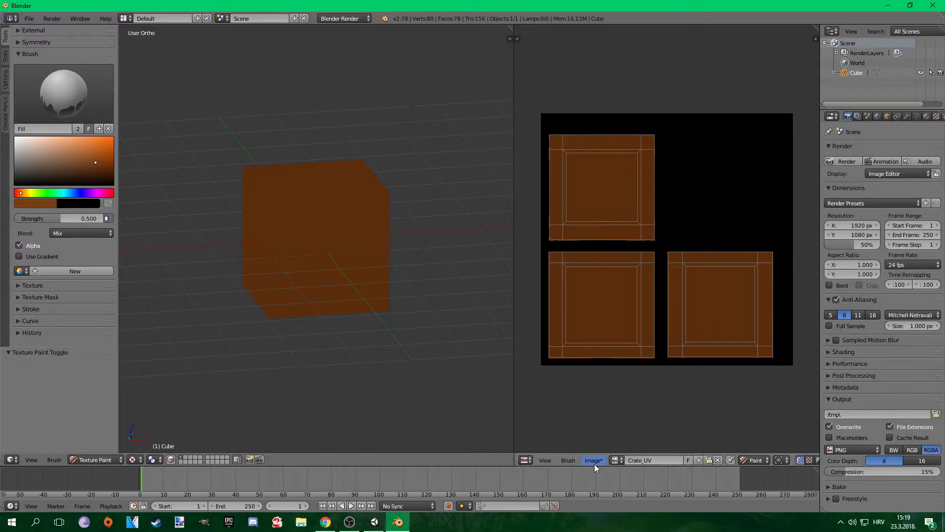
Step: Save the painted texture as Crate_UV.png in the Desktop folder
left_click(594, 460)
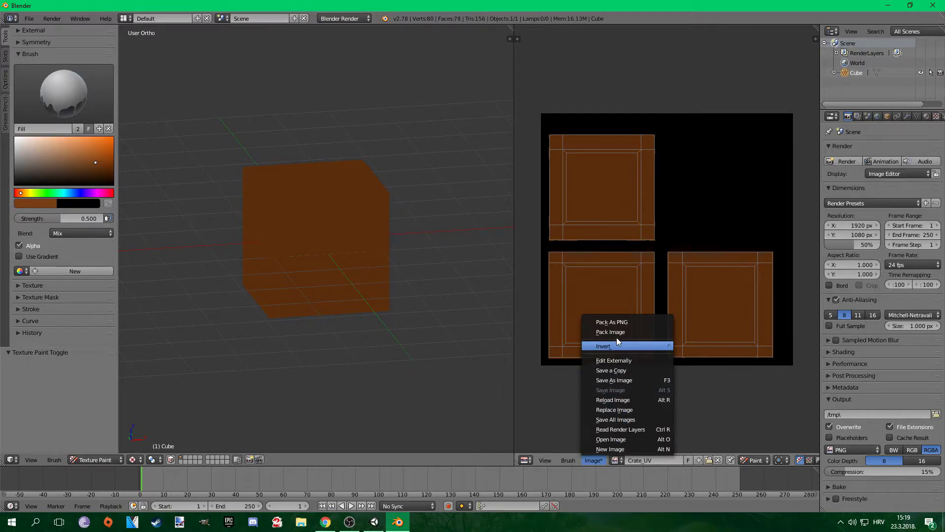
left_click(619, 380)
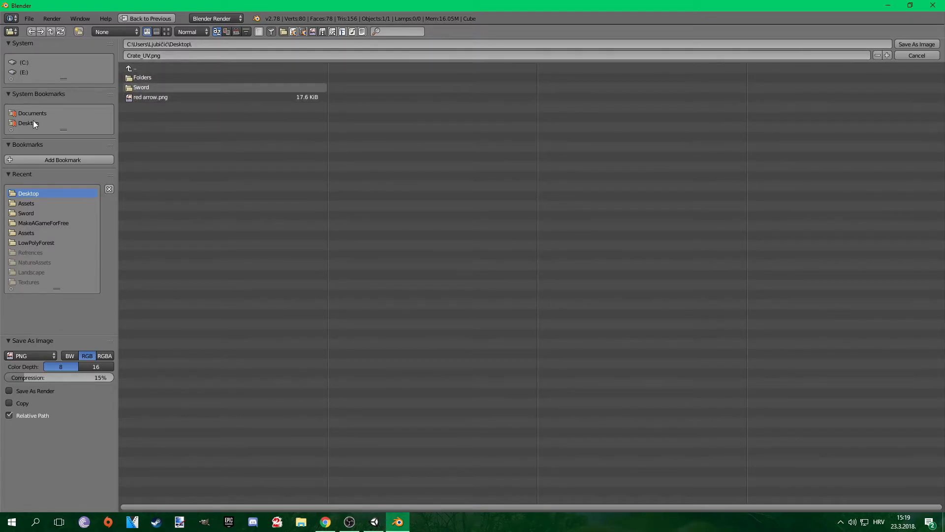
left_click(912, 43)
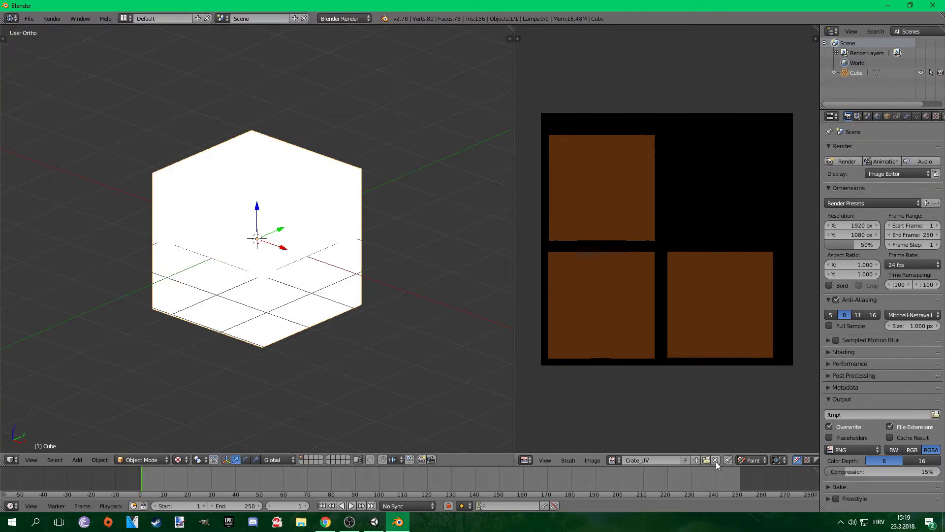
Step: Unlink the Crate_UV image and create a new blank 512 by 512 px image named Crate_AO
left_click(716, 460)
left_click(616, 459)
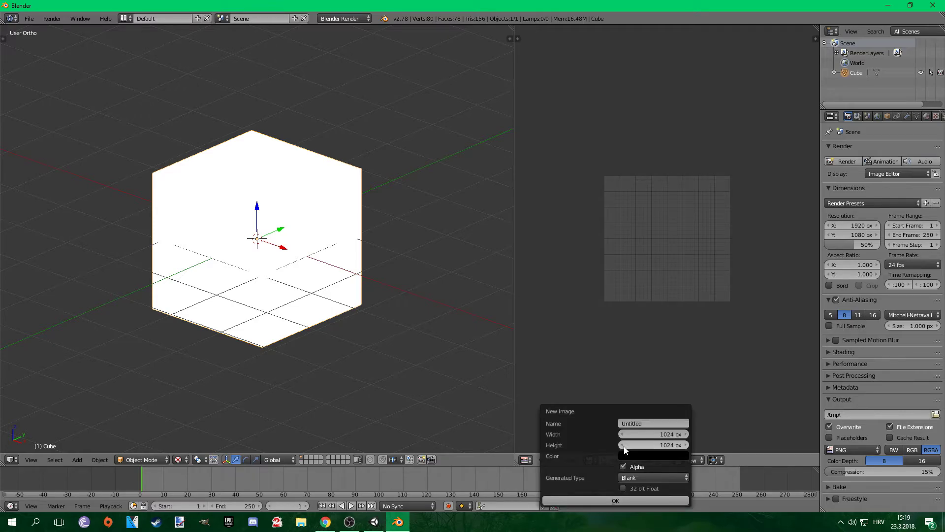
left_click(648, 434)
type("512")
key("Tab")
type("512")
left_click(648, 422)
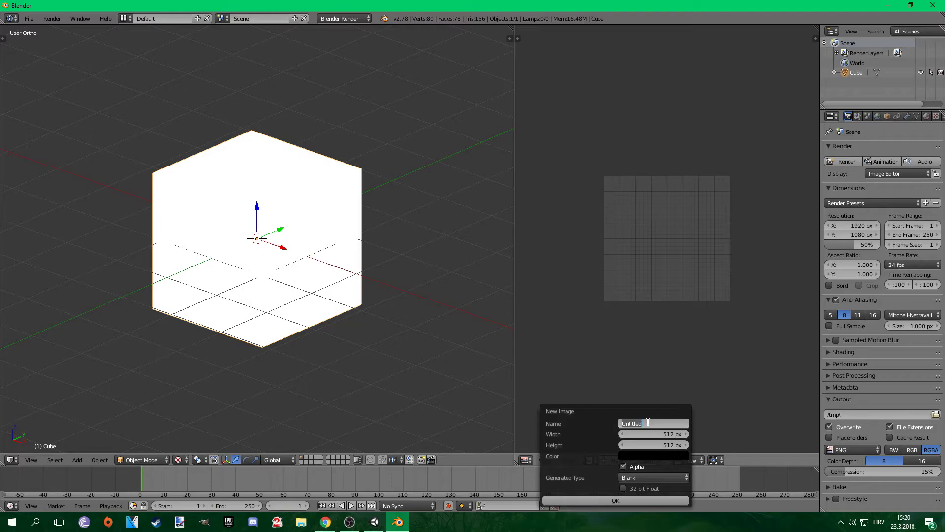
type("Crate_AO")
left_click(622, 499)
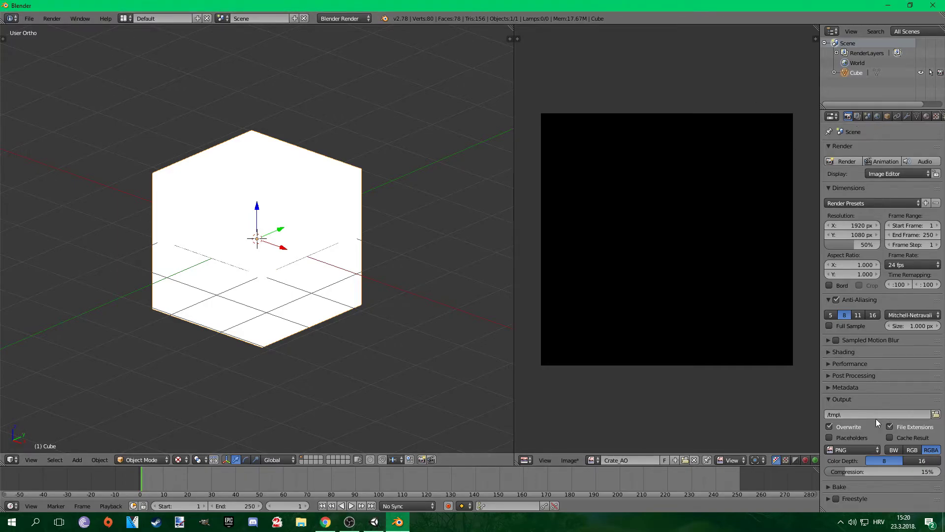
Step: Collapse the Output, Dimensions, Render and Anti-Aliasing settings and expand the Bake settings
left_click(829, 399)
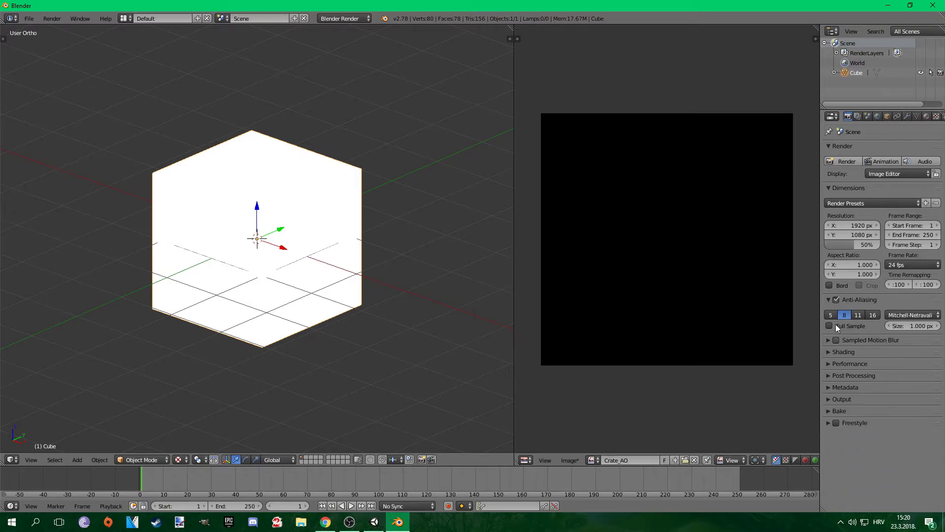
left_click(829, 188)
left_click(828, 146)
left_click(828, 169)
left_click(828, 252)
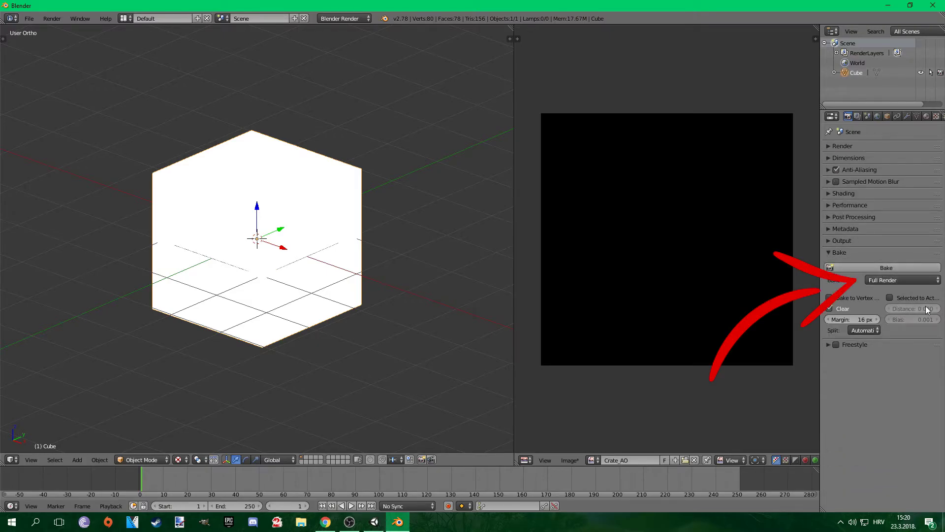
Step: Edit the number of gather samples in the world settings
left_click(870, 116)
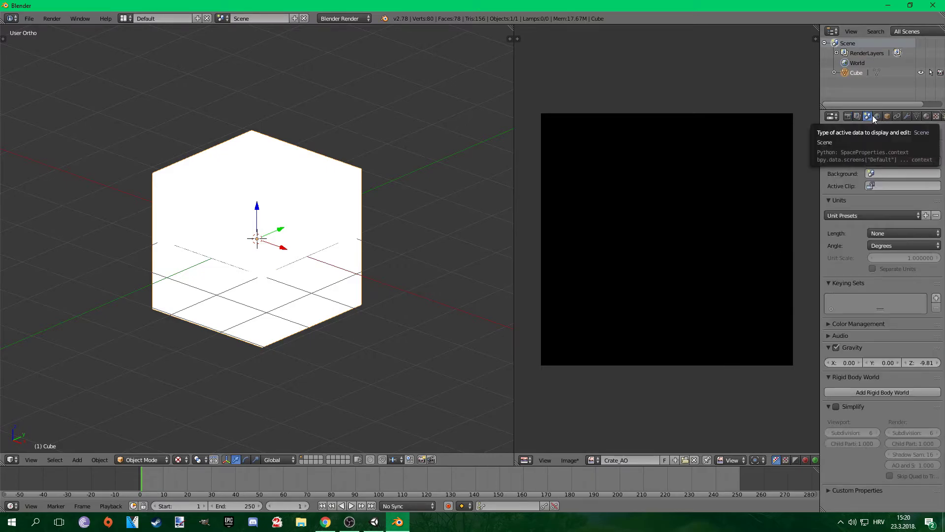
left_click(878, 116)
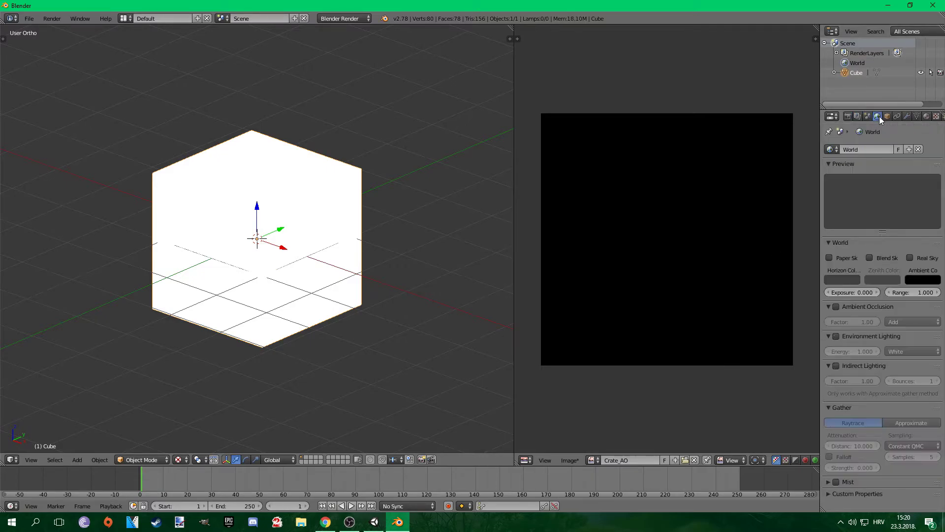
left_click(921, 459)
key("Return")
Step: Set the bake mode to Ambient Occlusion and try to bake the crate
left_click(848, 116)
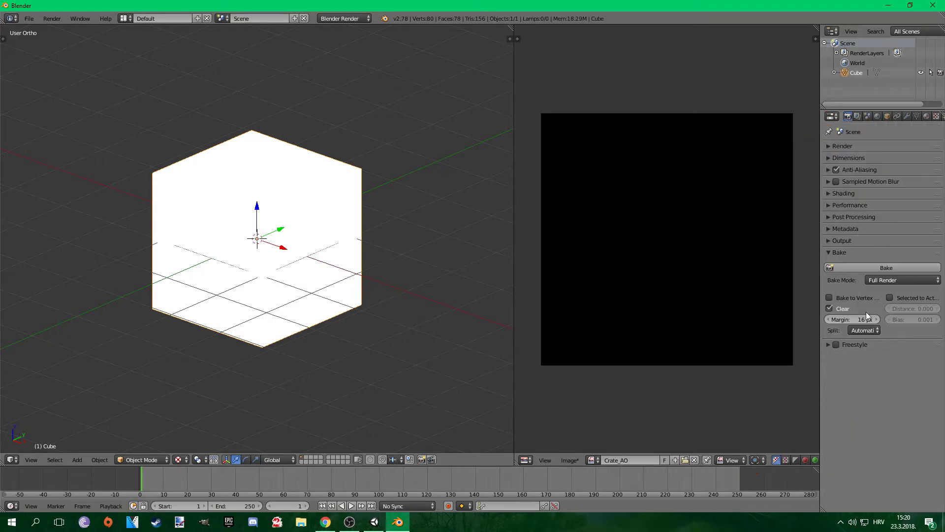
left_click(887, 279)
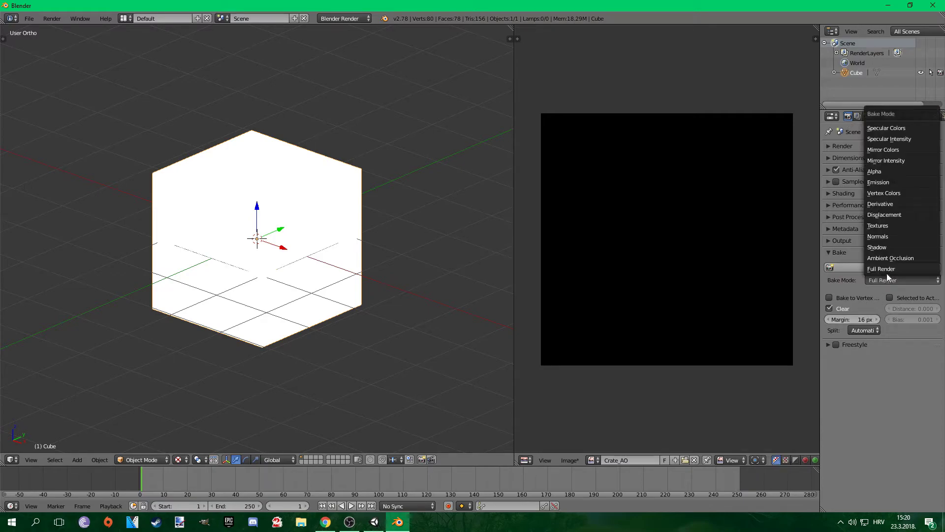
left_click(890, 258)
left_click(891, 267)
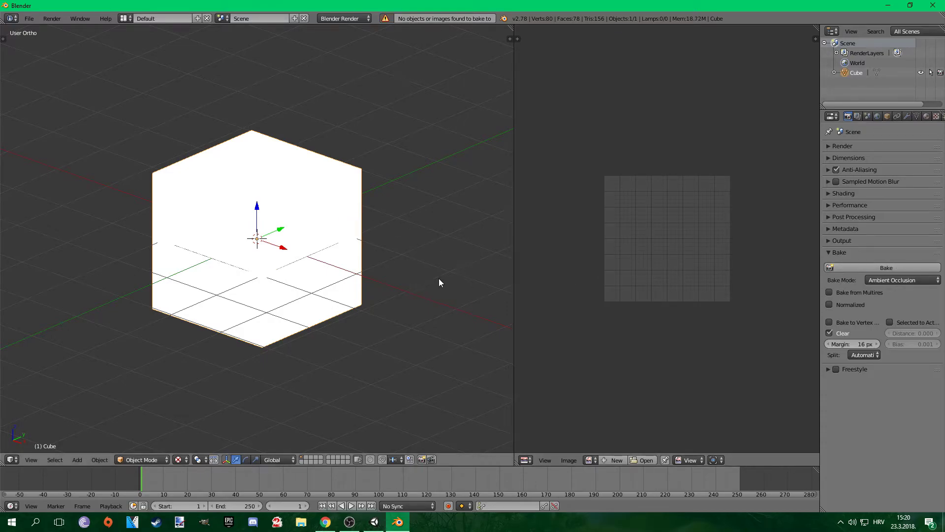
left_click(889, 269)
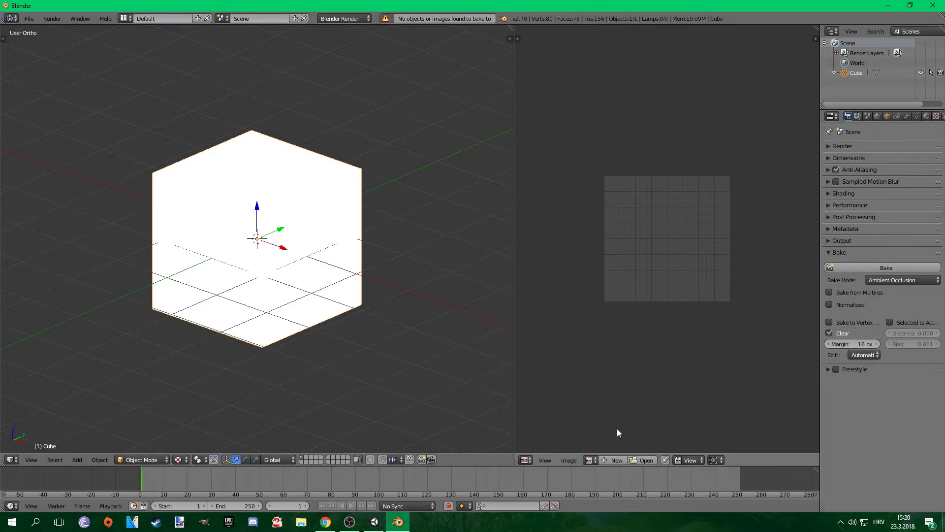
Step: Try to bake the ambient occlusion with Crate_UV and Crate_AO loaded in turn, and load Crate_AO again
left_click(590, 460)
left_click(614, 371)
left_click(866, 267)
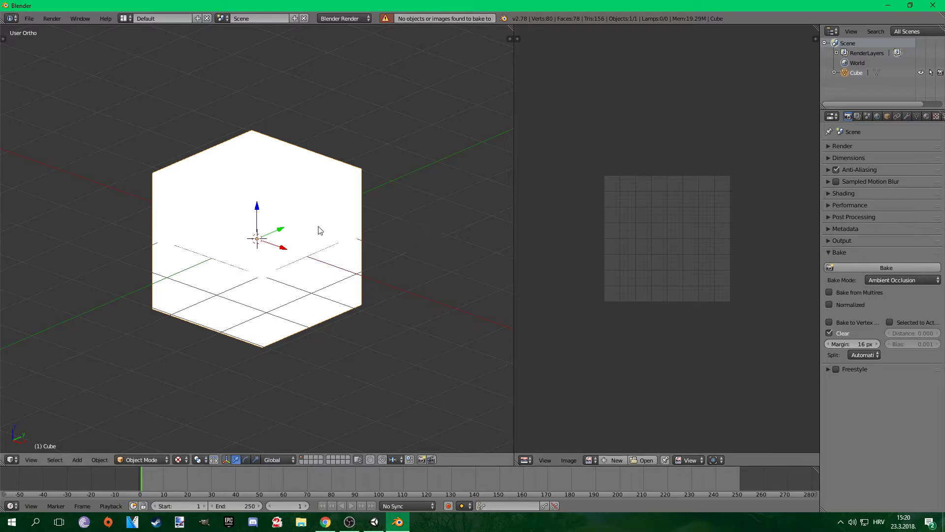
left_click(590, 459)
left_click(610, 360)
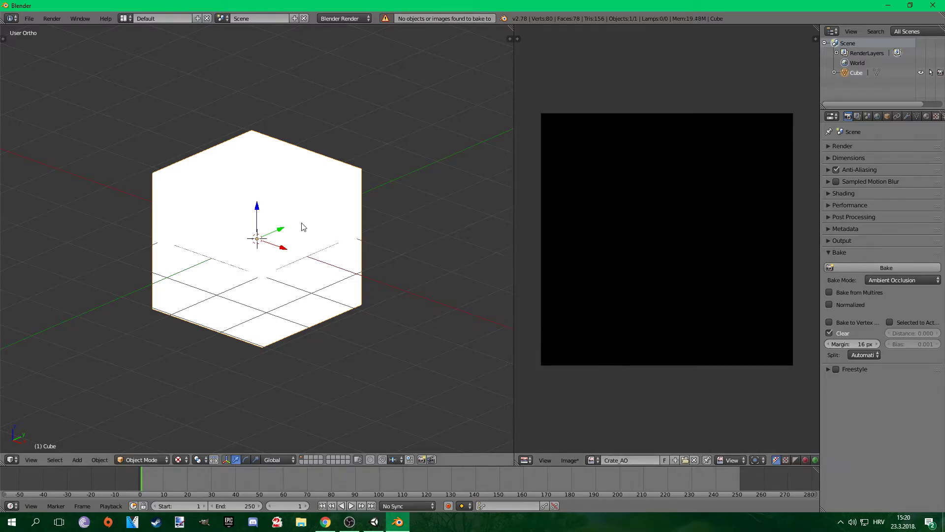
left_click(873, 268)
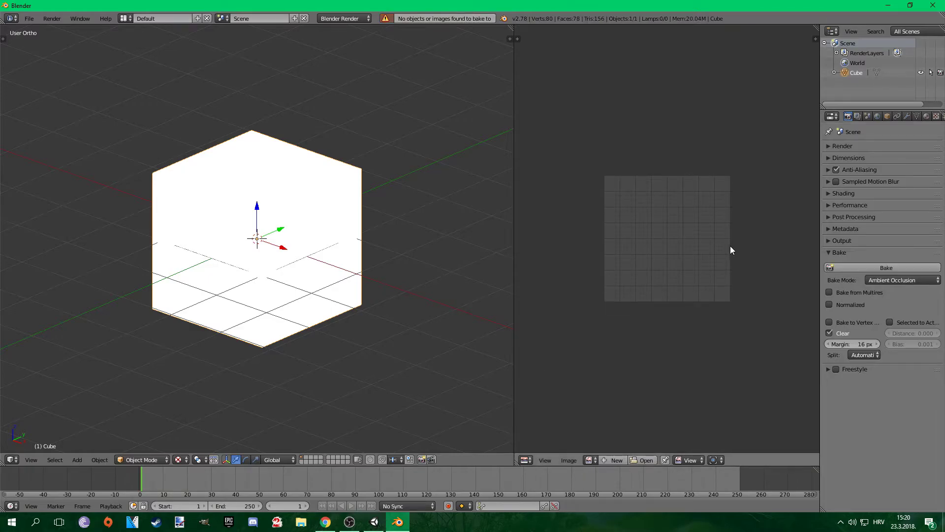
scroll(730, 246, "up", 3)
left_click(590, 460)
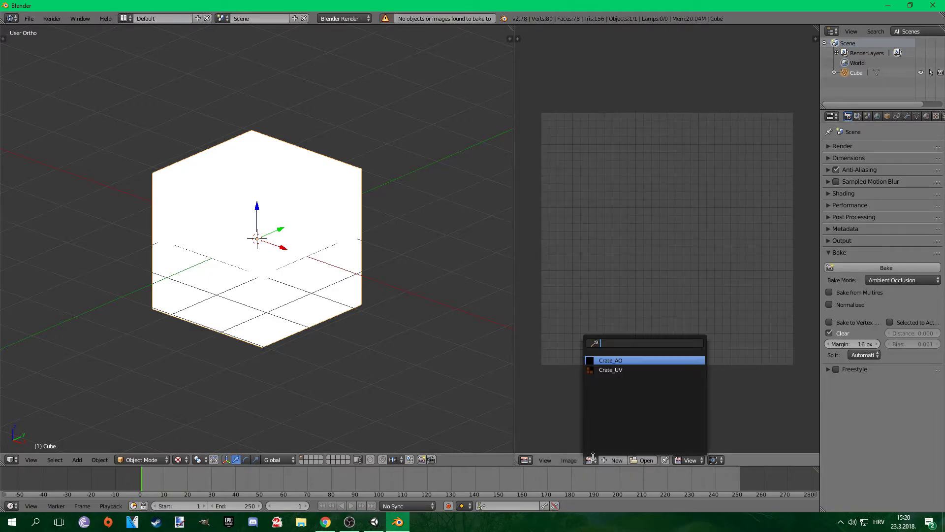
left_click(611, 359)
scroll(696, 290, "down", 3)
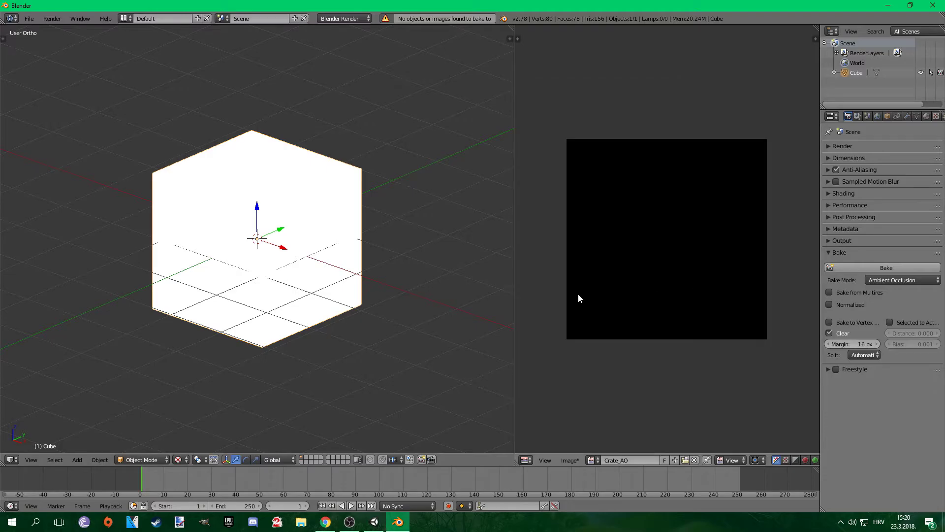
Step: Switch the crate to Edit Mode, load Crate_AO behind its UV layout and bake the ambient occlusion
key("Tab")
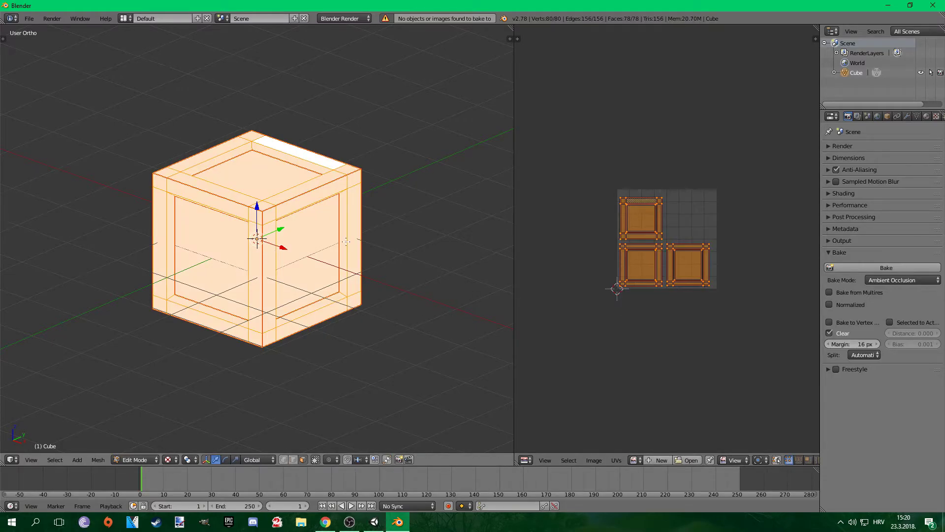
left_click(902, 267)
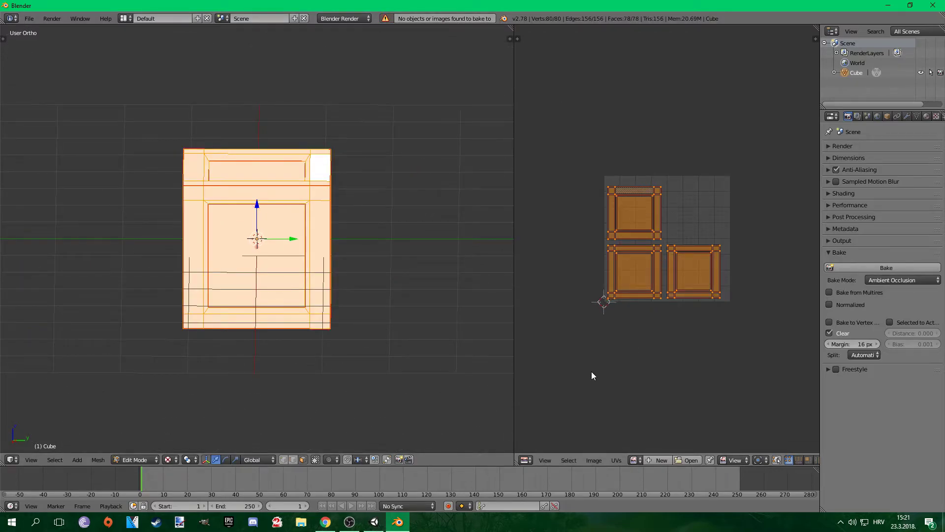
left_click(635, 460)
left_click(657, 359)
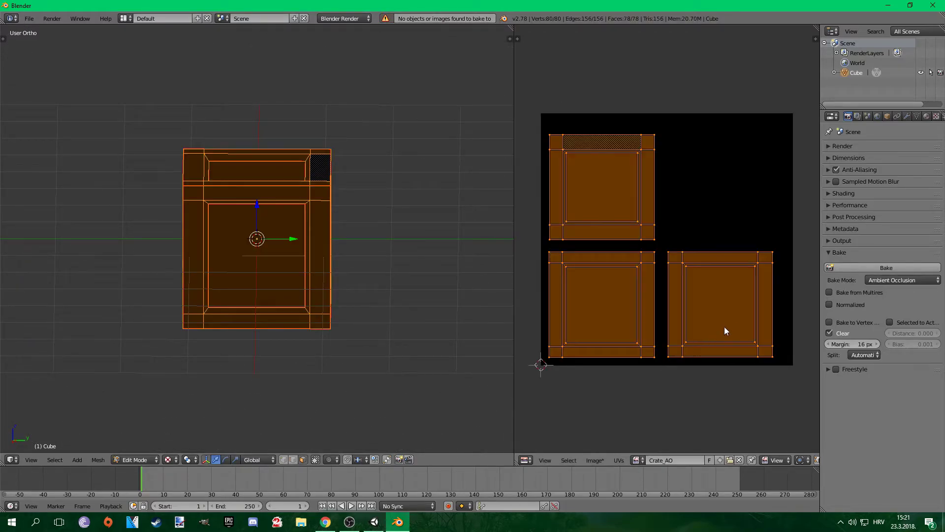
left_click(891, 266)
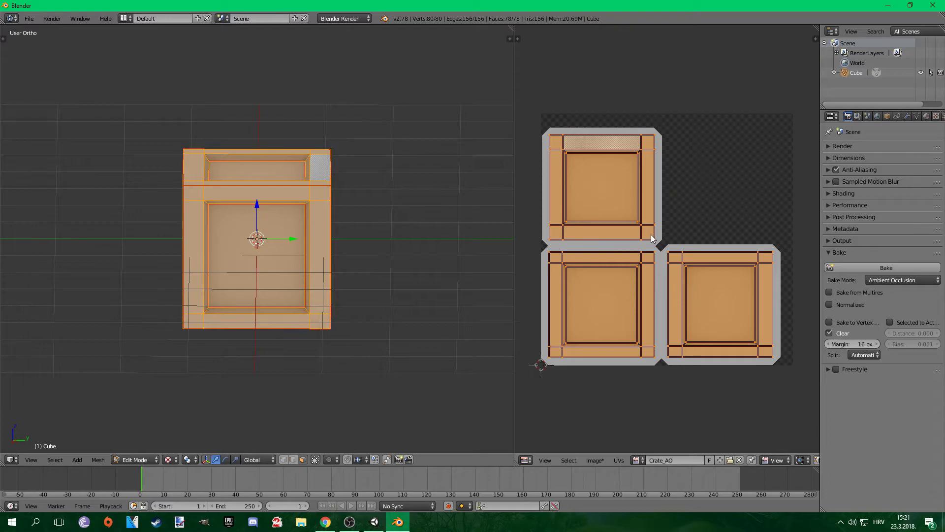
Step: Save the baked ambient occlusion map as Crate_AO.png in the Desktop folder
left_click(570, 460)
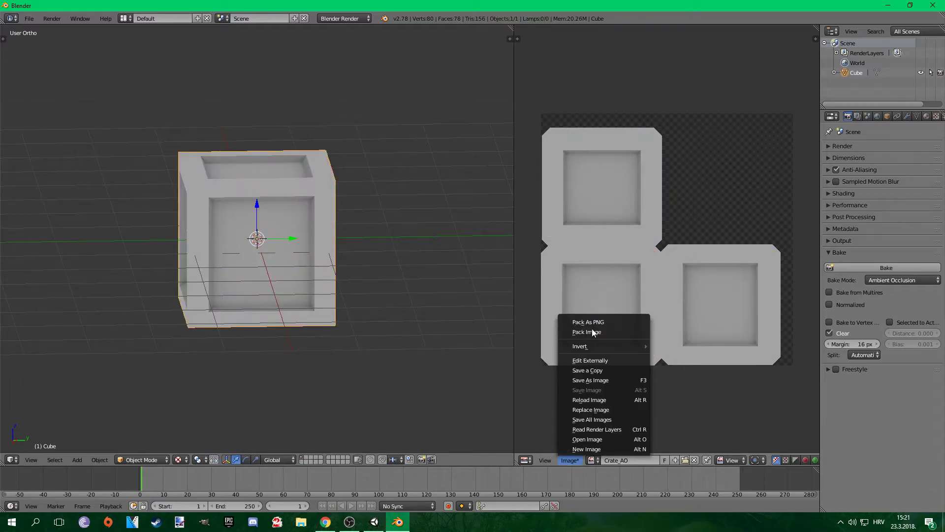
left_click(590, 380)
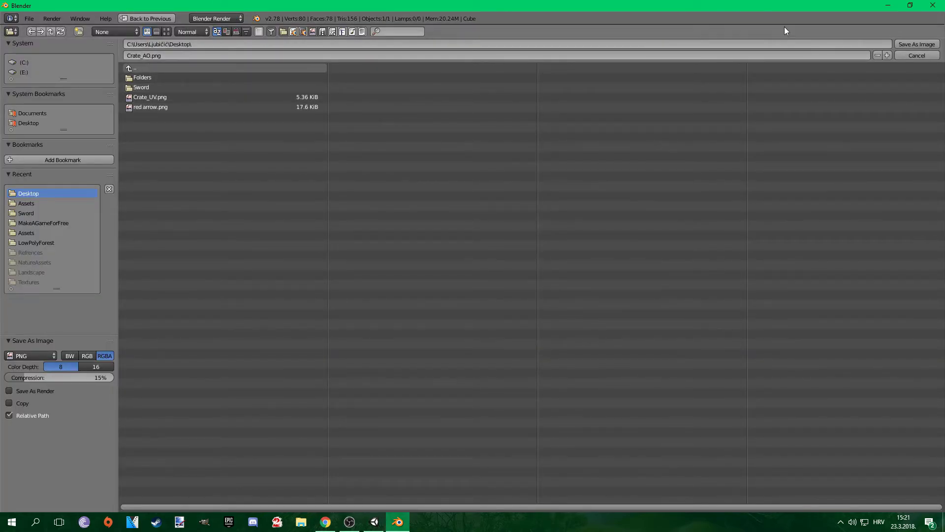
left_click(902, 44)
middle_click_drag(403, 207, 380, 217)
key("r")
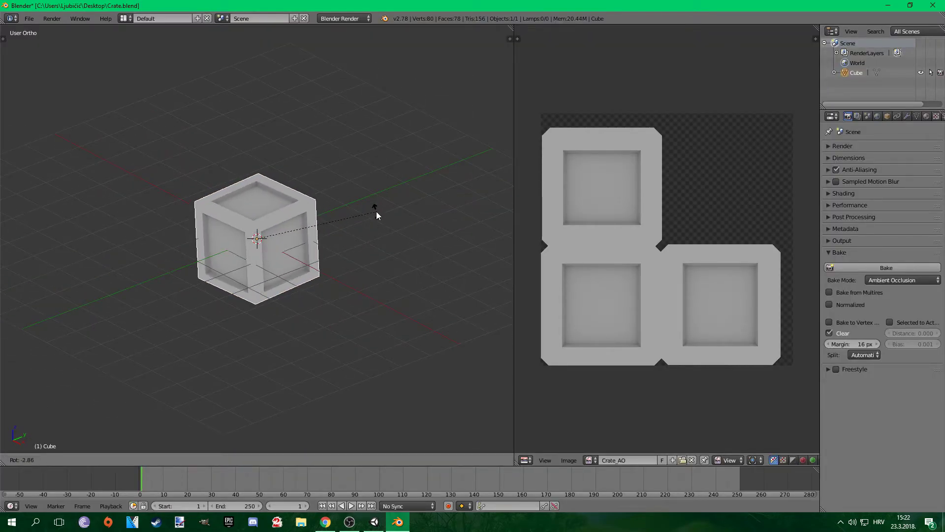
type("x")
type("-9")
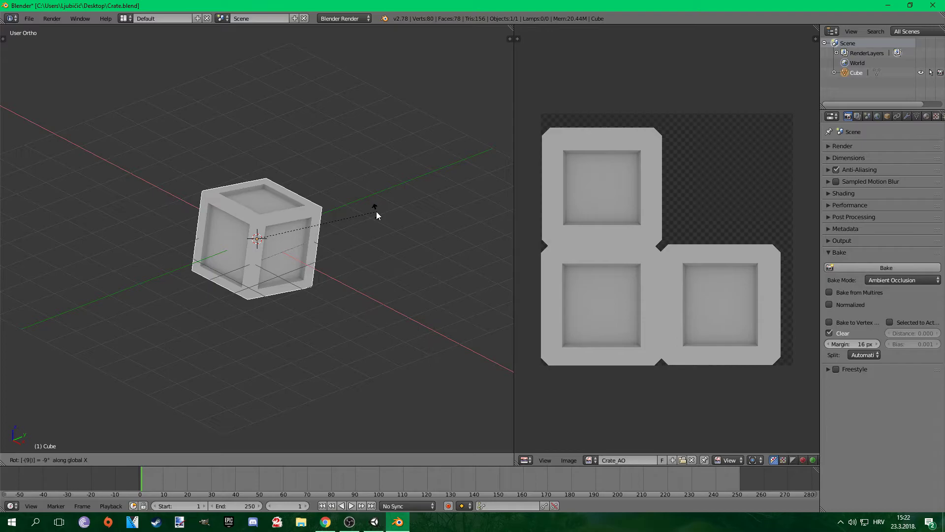
key("Escape")
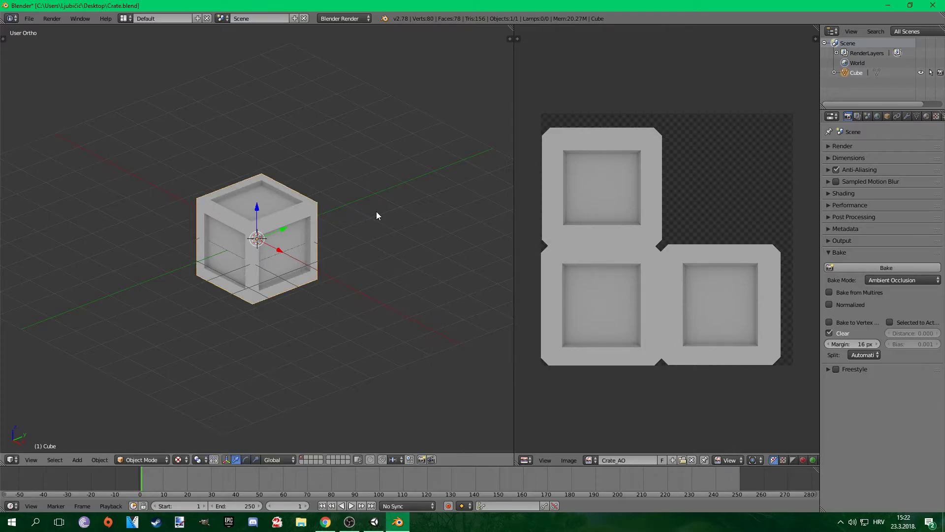
Step: Rotate the crate by -90° about the global X axis
key("r")
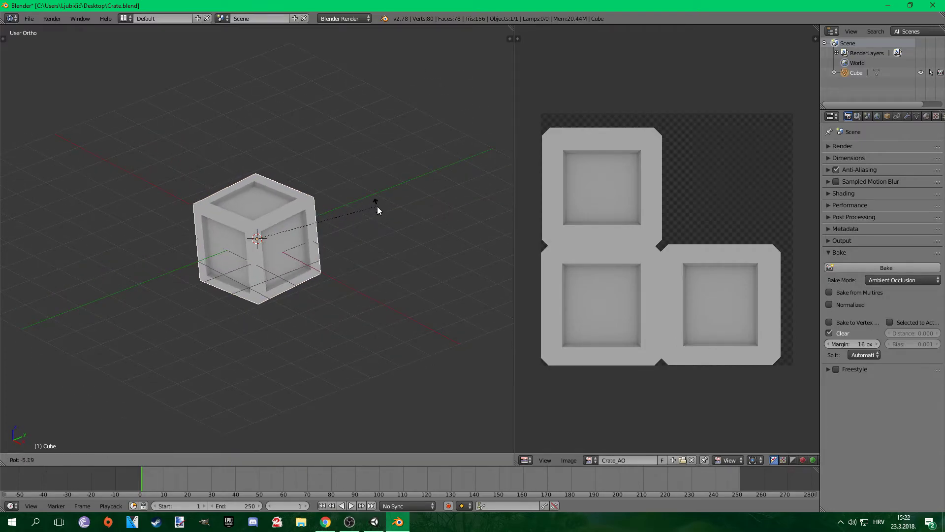
type("x")
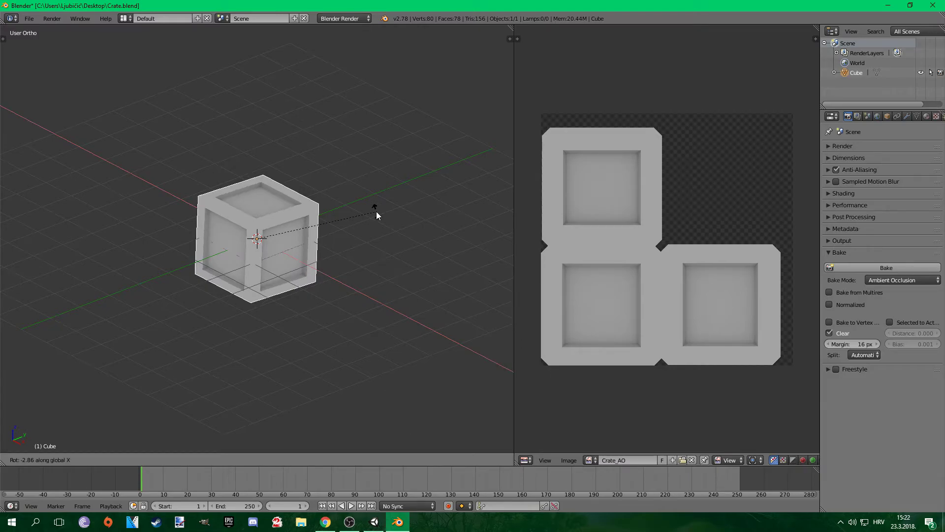
type("-90")
key("Return")
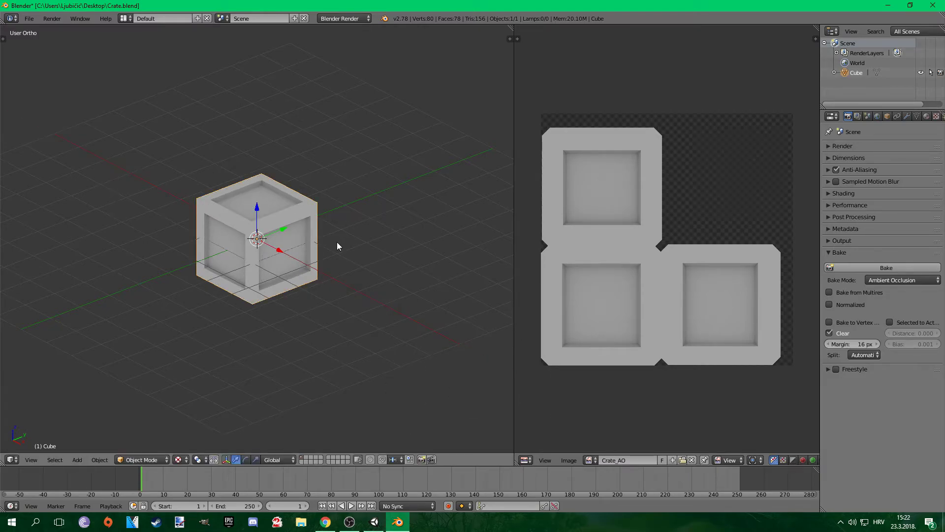
Step: Apply the crate's location, rotation and scale transforms
key("ctrl+a")
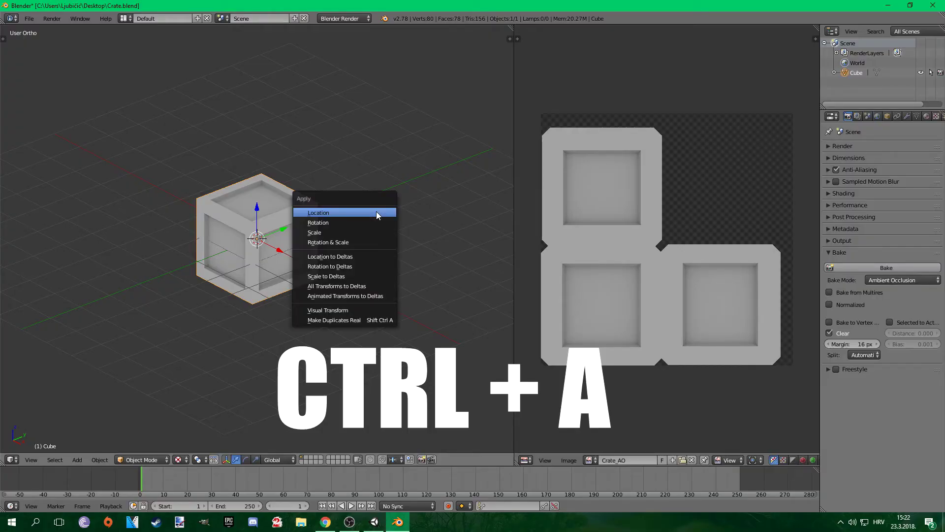
left_click(376, 213)
key("ctrl+a")
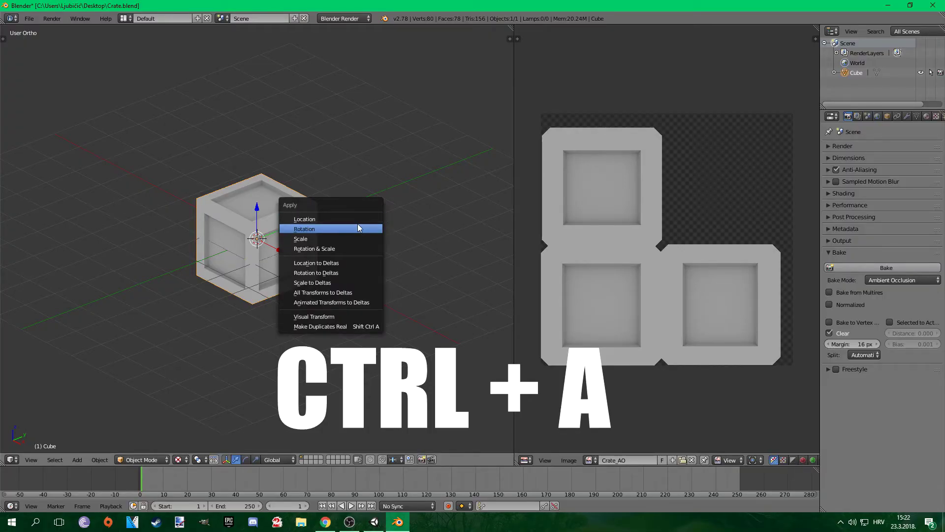
left_click(359, 227)
key("ctrl+a")
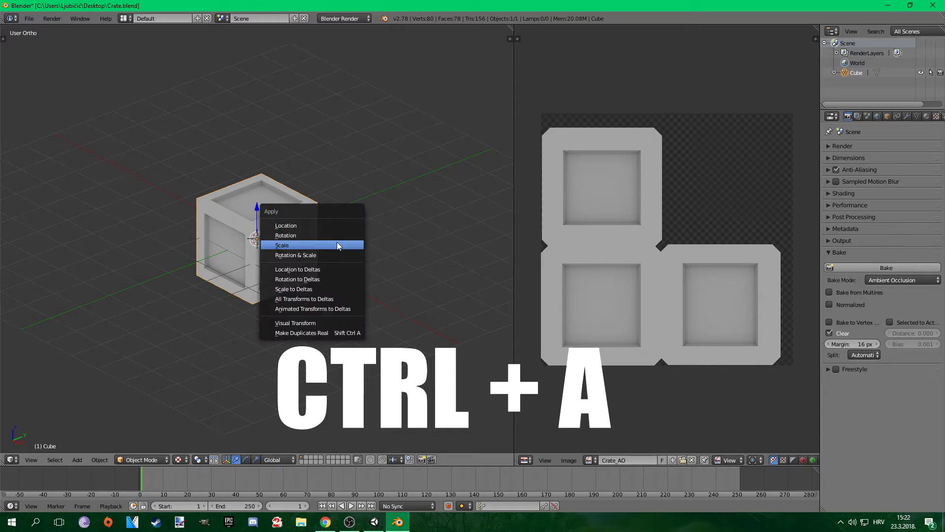
left_click(336, 241)
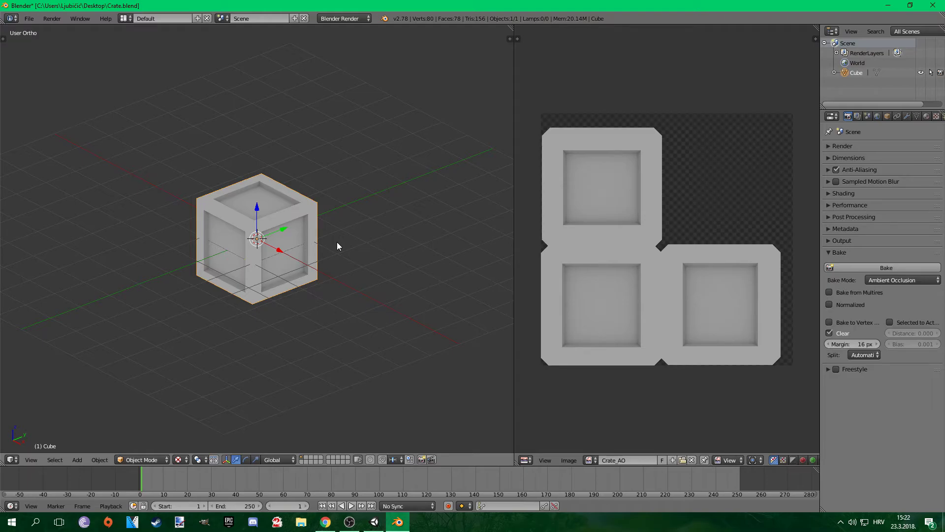
Step: Rotate the crate by 90° about the global X axis
key("r")
key("x")
key("9")
key("0")
key("Return")
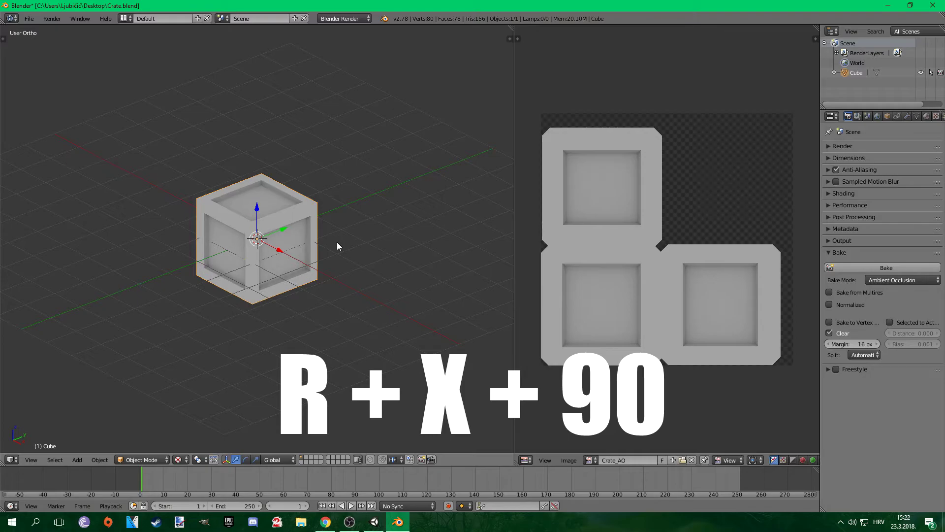
key("r")
key("x")
key("9")
key("0")
key("Return")
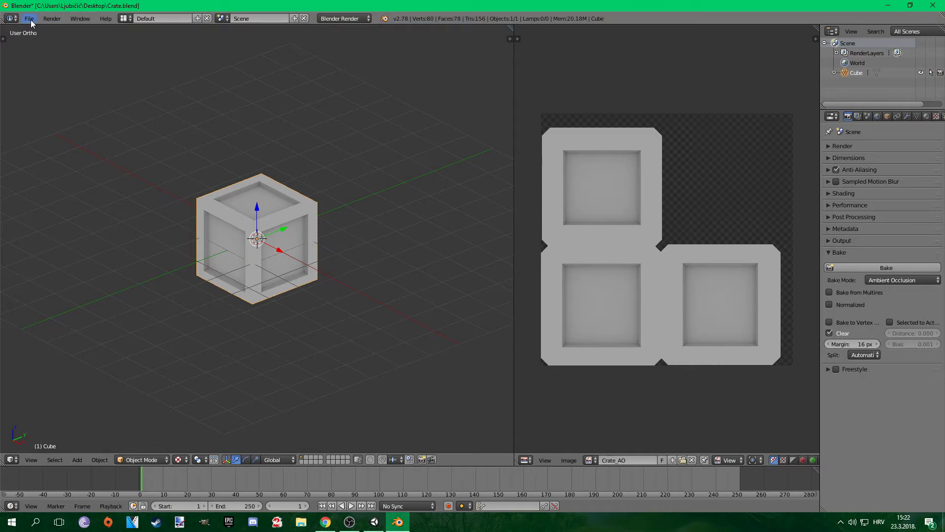
Step: Save the Crate.blend file over the existing version and export the crate as Crate.fbx to the Desktop
key("ctrl+s")
left_click(64, 76)
left_click(29, 18)
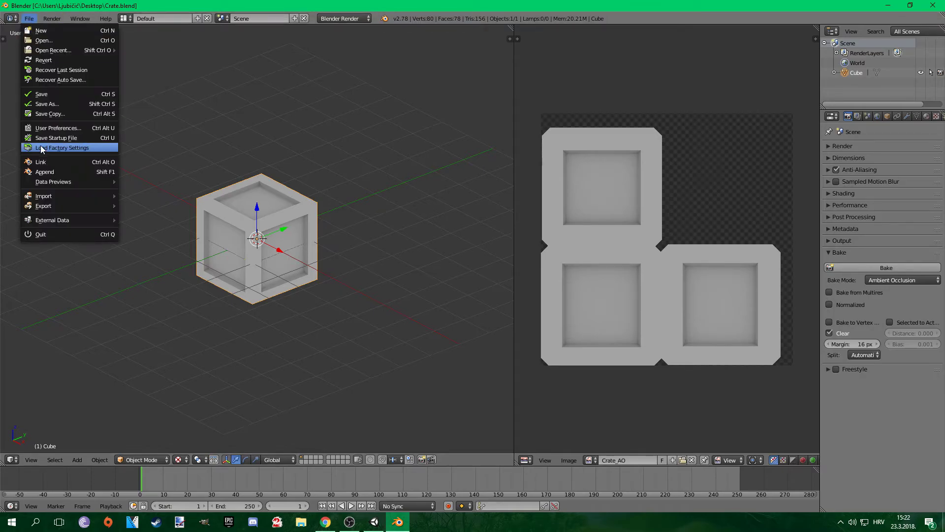
mouse_move(54, 208)
left_click(161, 236)
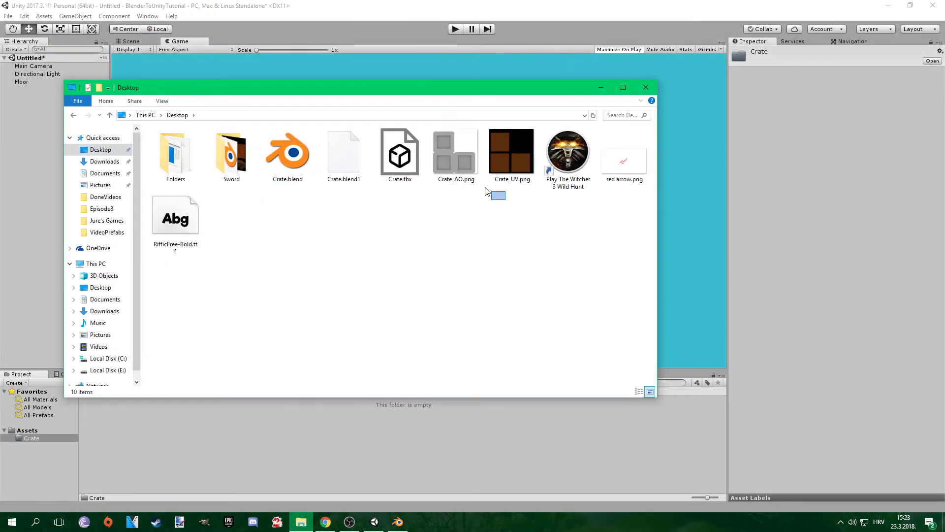
Step: Import Crate.fbx, Crate_AO.png and Crate_UV.png into the Unity project's Crate folder, and place the crate model on the floor in the scene
left_click_drag(506, 200, 410, 429)
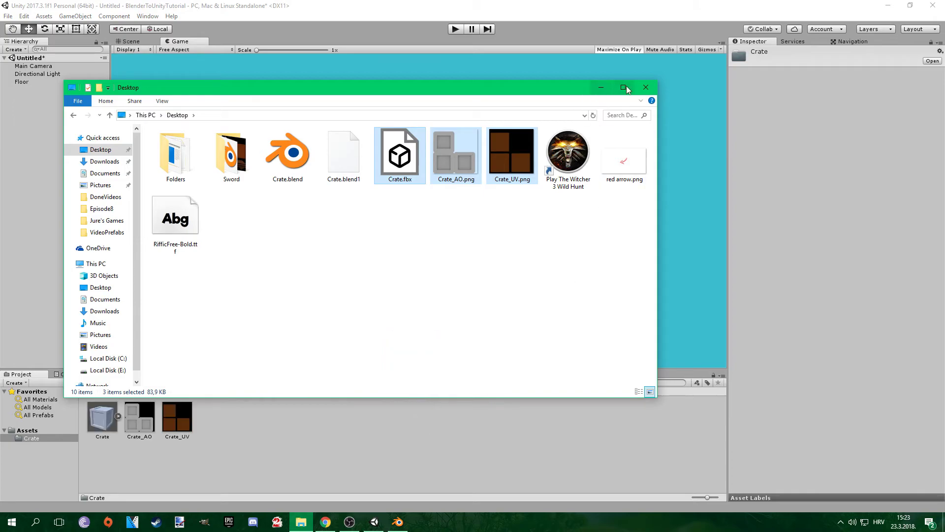
left_click(646, 87)
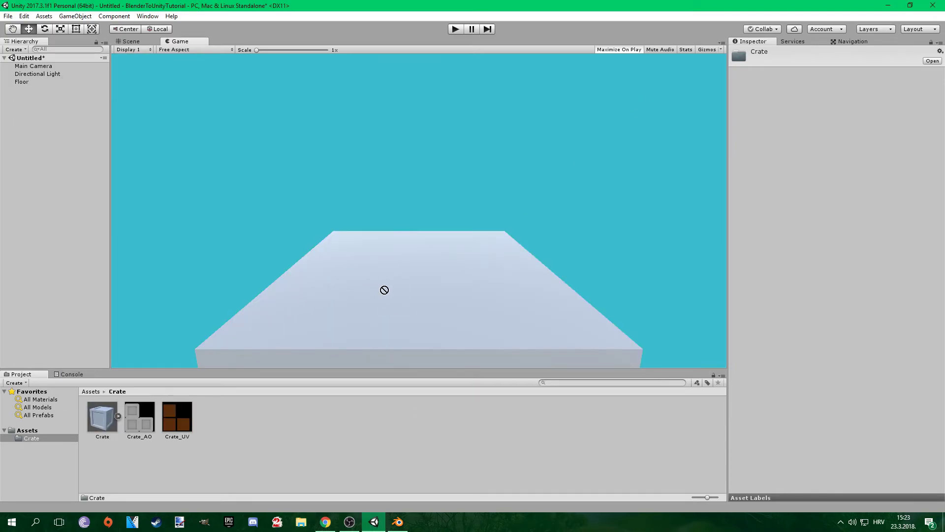
left_click(131, 41)
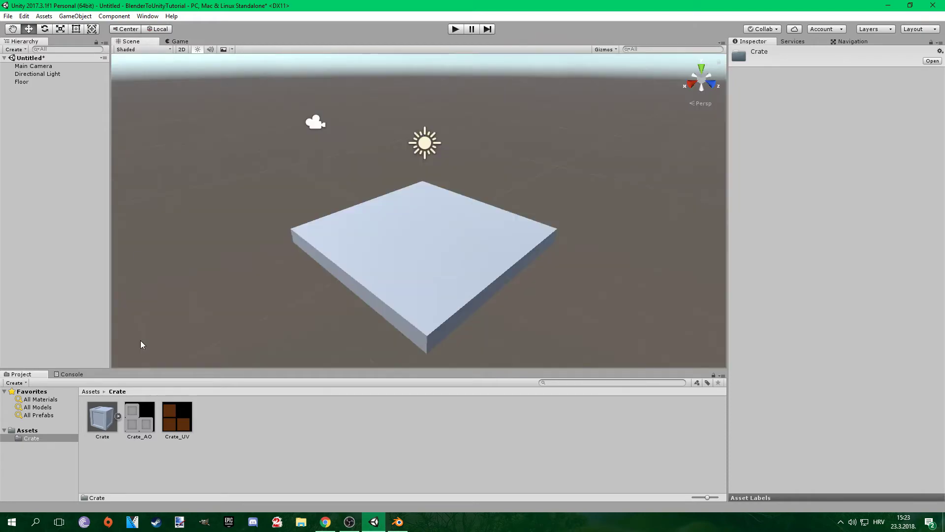
left_click_drag(107, 421, 429, 239)
left_click(176, 41)
left_click(146, 42)
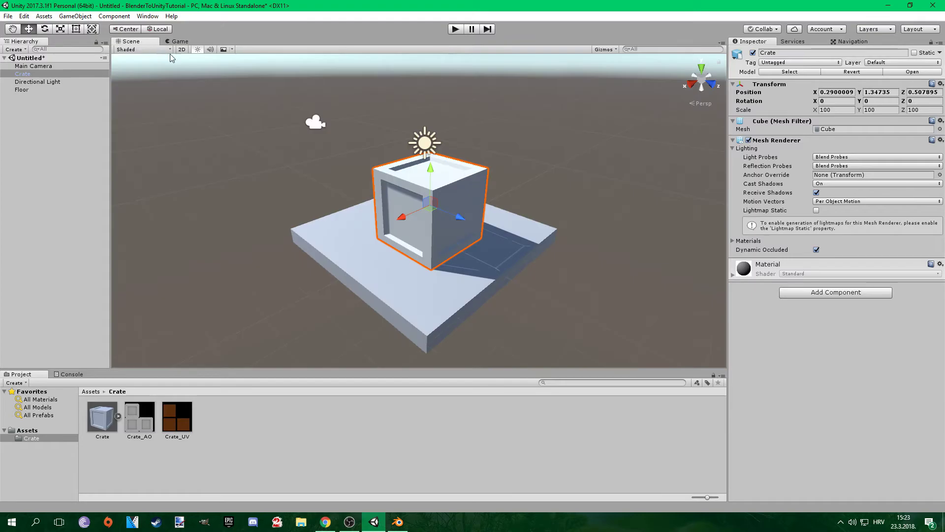
Step: Try a scale factor of 2 in the crate model's import settings
left_click(789, 71)
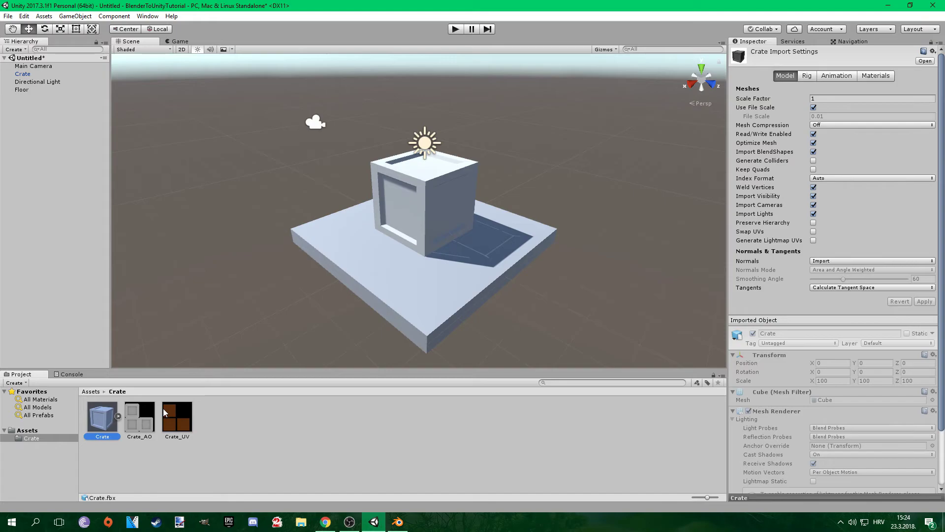
left_click(824, 98)
type("2")
left_click(925, 301)
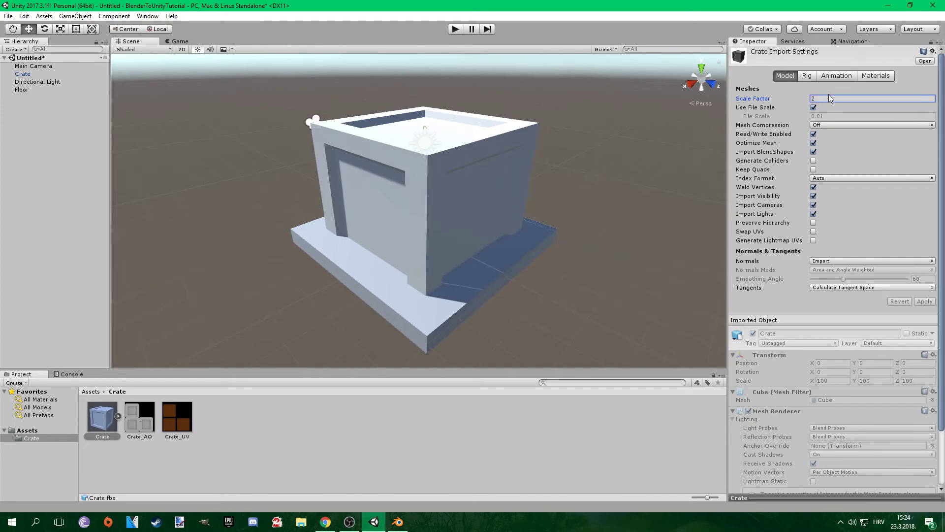
Step: Create a prefab named Crate_Prefab in the Crate folder and fill it with the scene's Crate object
right_click(220, 426)
mouse_move(283, 231)
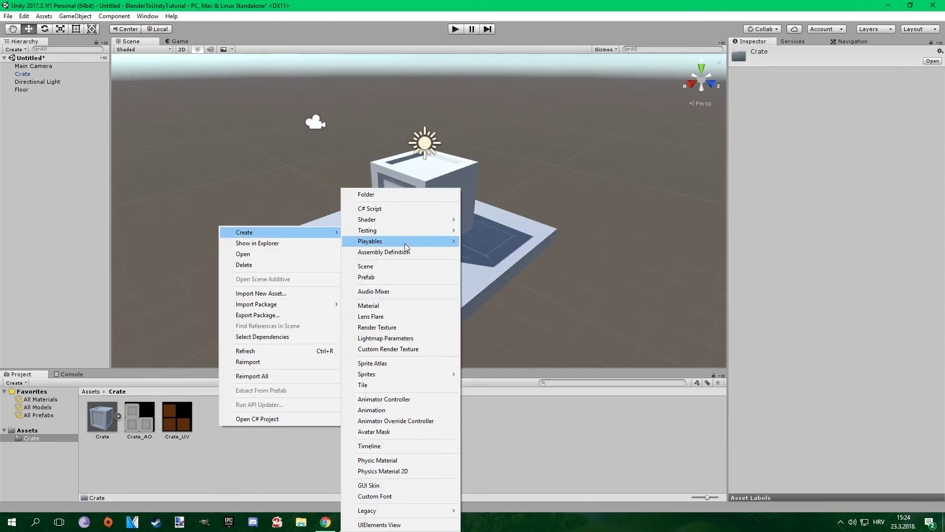
left_click(384, 278)
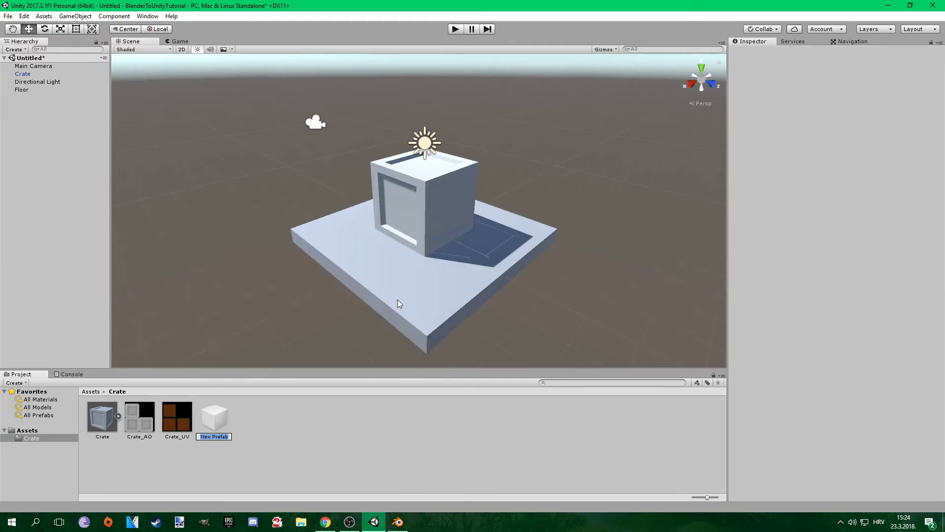
type("Crate_Prefab")
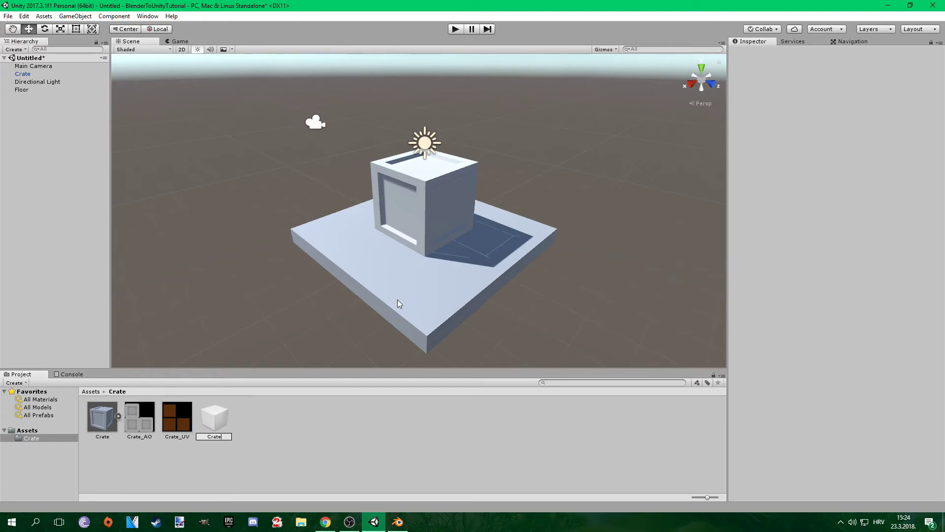
type("_Prefab")
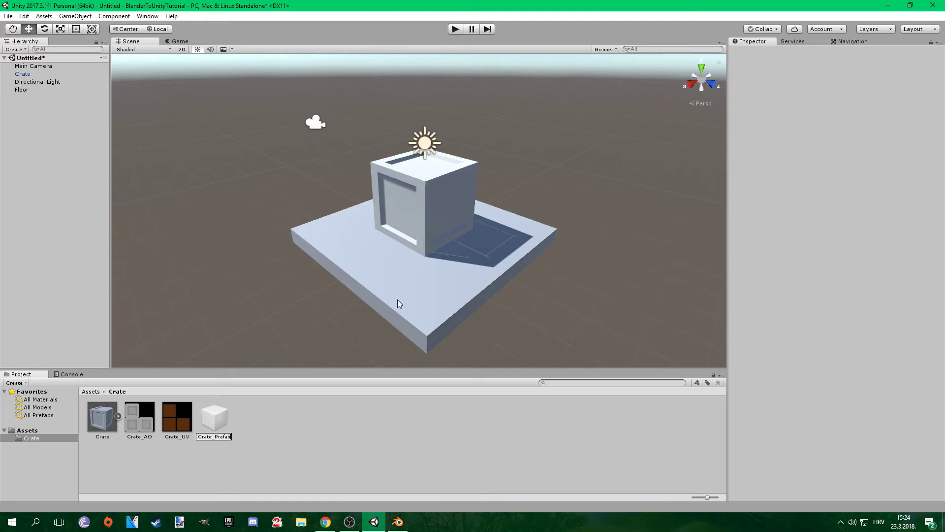
key("Return")
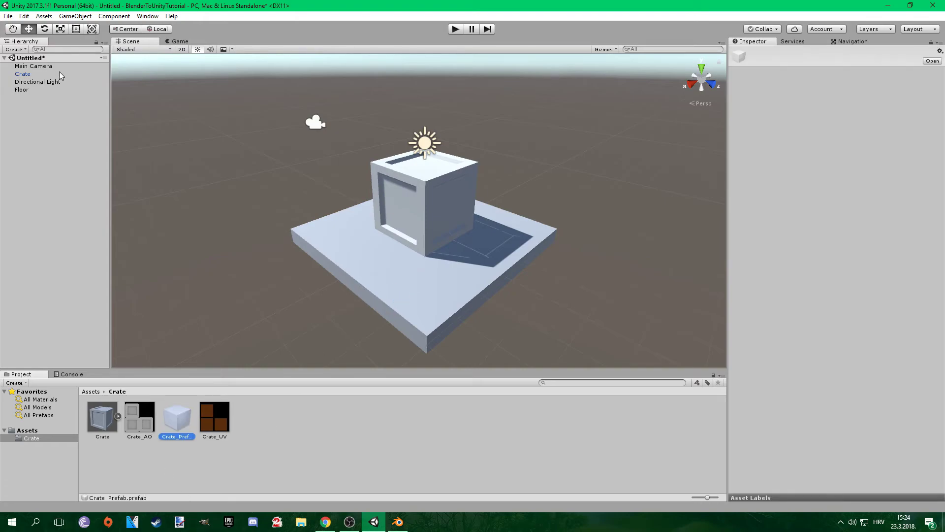
left_click(183, 418)
left_click_drag(183, 418, 180, 417)
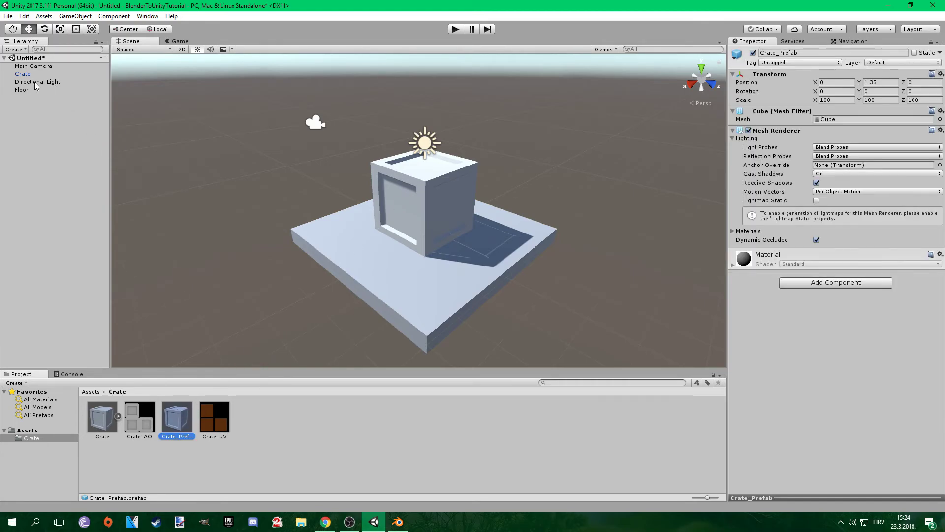
Step: Create a material named Crat_Mat with Crate_UV as its albedo texture and Crate_AO as its occlusion map
right_click(299, 423)
mouse_move(364, 230)
left_click(470, 305)
type("Crat_Mat")
key("Return")
left_click_drag(251, 417, 738, 95)
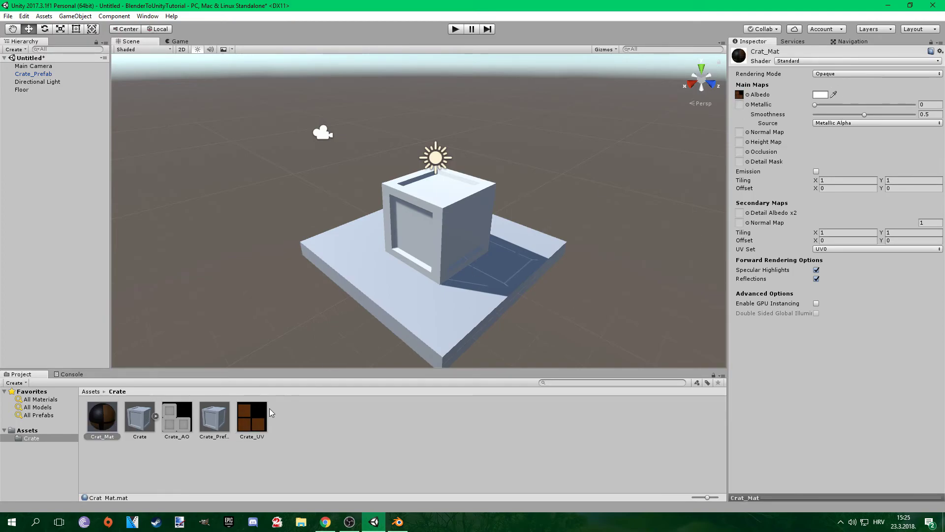
left_click_drag(183, 428, 739, 151)
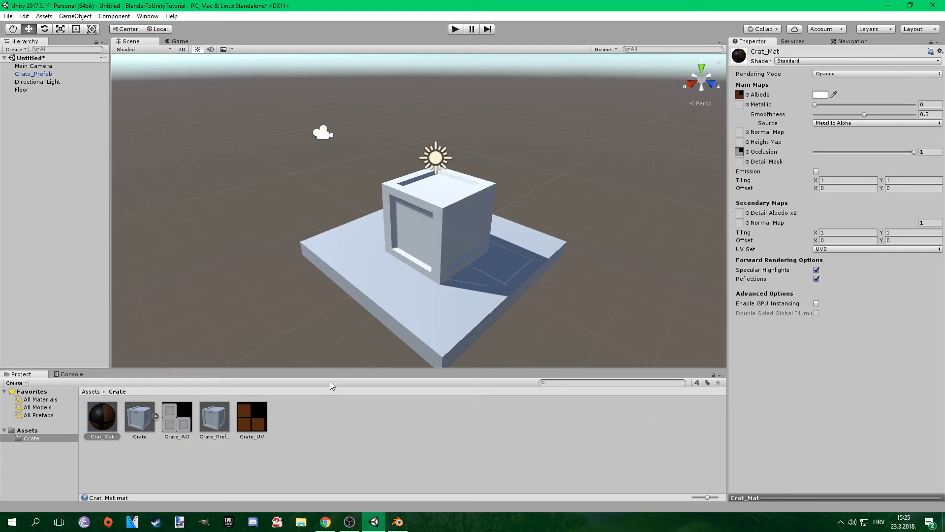
Step: Assign Crat_Mat to Crate_Prefab and set the material's smoothness to 0
left_click_drag(101, 423, 218, 421)
left_click(218, 420)
left_click_drag(379, 242, 375, 213, "alt")
left_click(103, 422)
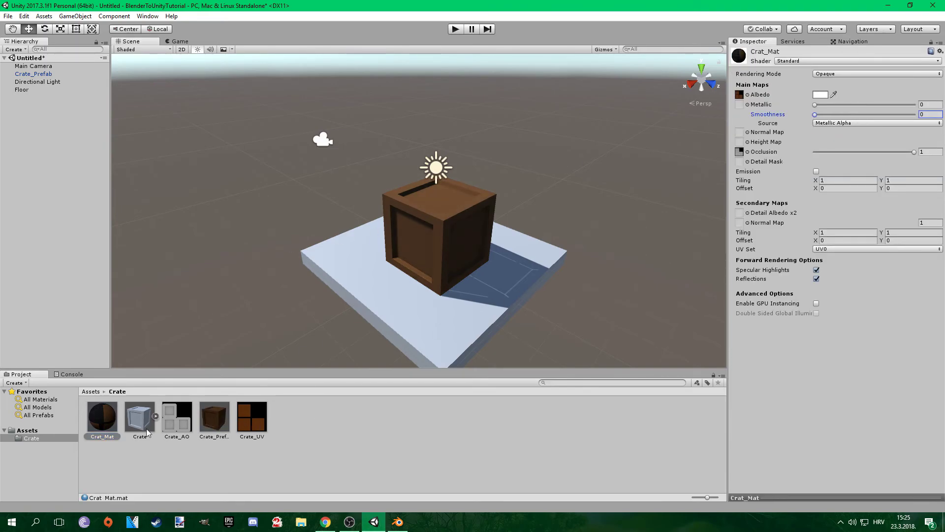
Step: Run the scene in play mode to check the textured crate and stop playback
left_click(455, 29)
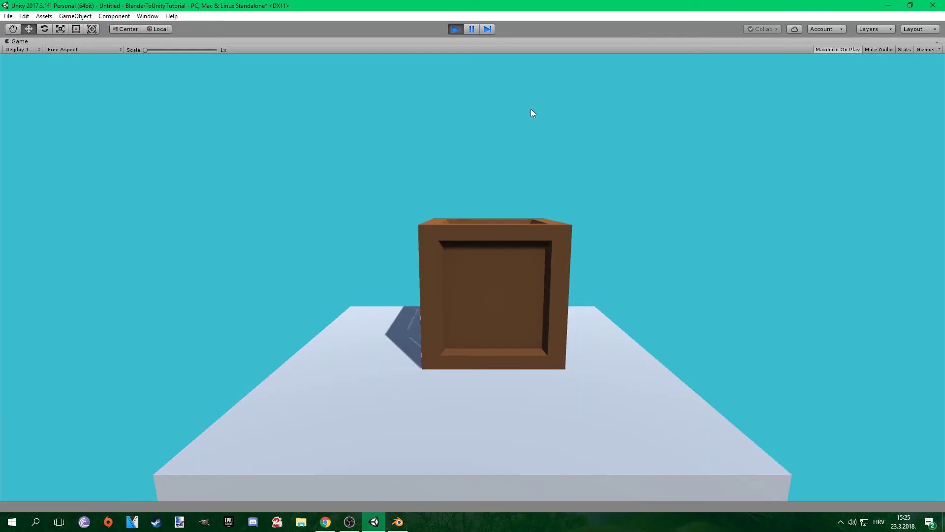
left_click(454, 29)
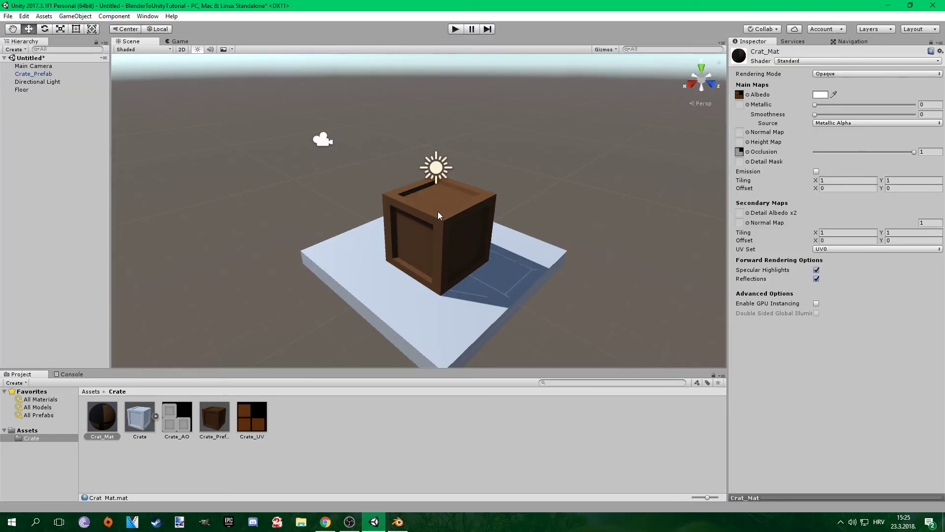
right_click_drag(367, 208, 492, 222)
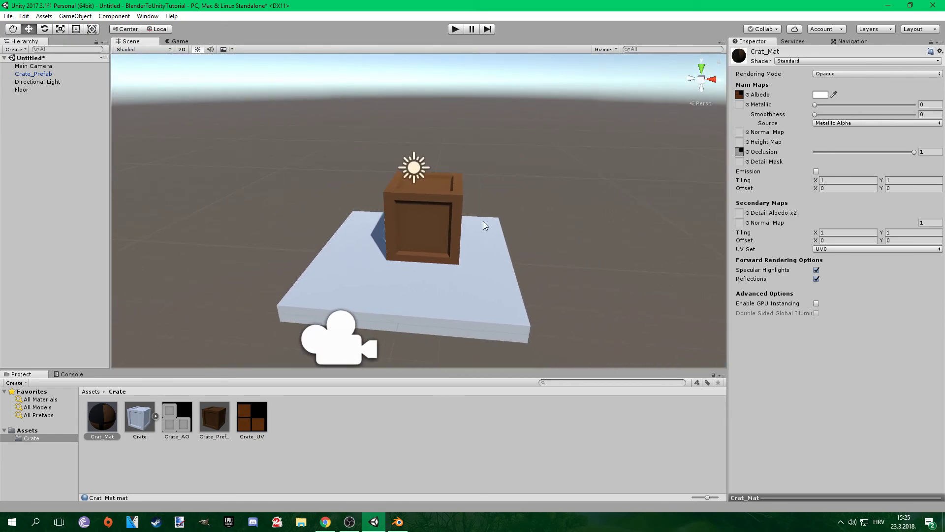
Step: Set the crate's X and Z positions to 0 to centre it on the floor, and run the scene again
left_click(458, 214)
left_click_drag(463, 212, 457, 215)
left_click(837, 92)
type("0")
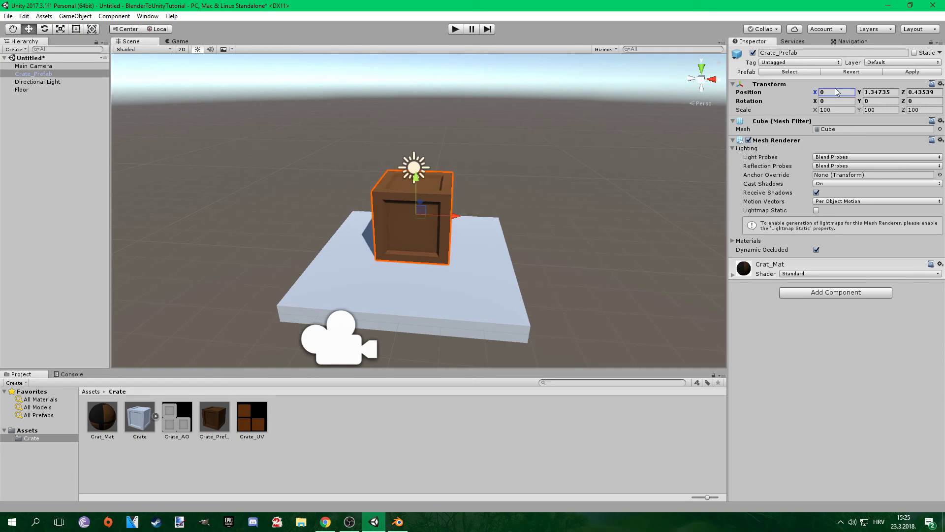
left_click(923, 92)
type("0")
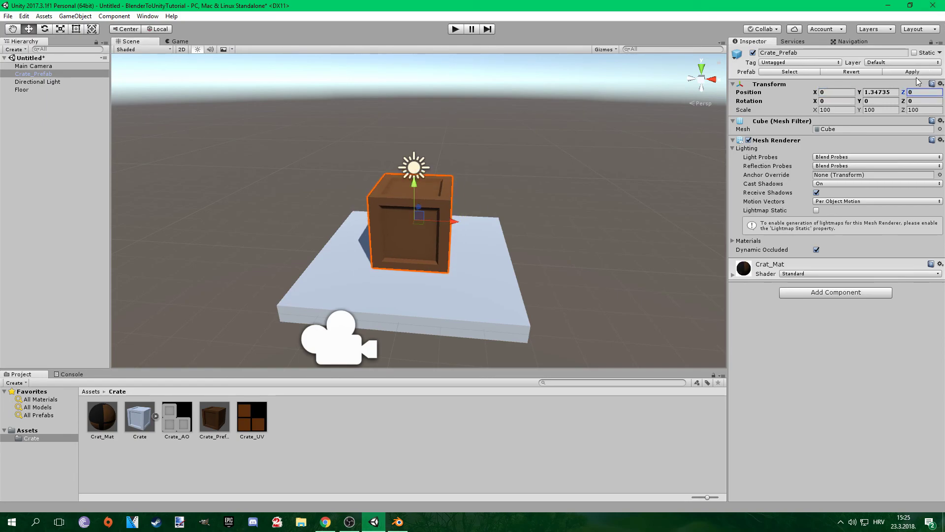
left_click(455, 30)
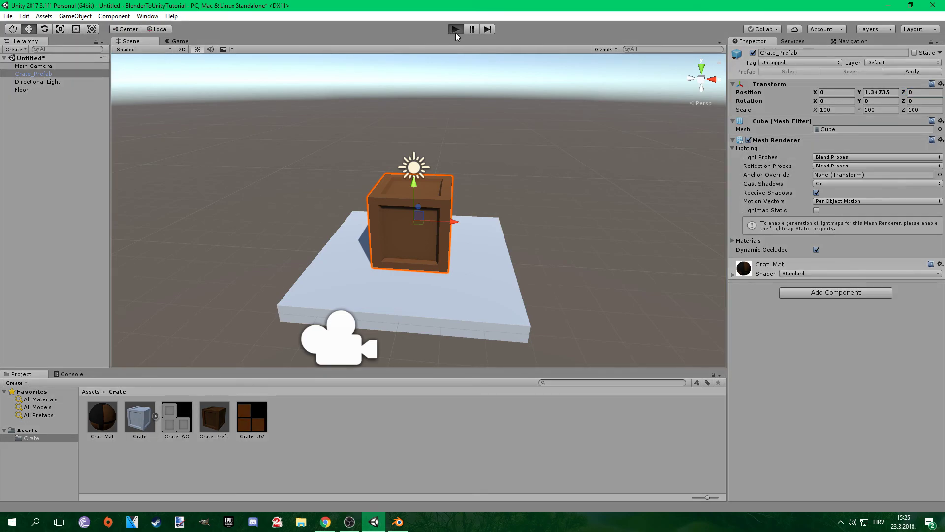